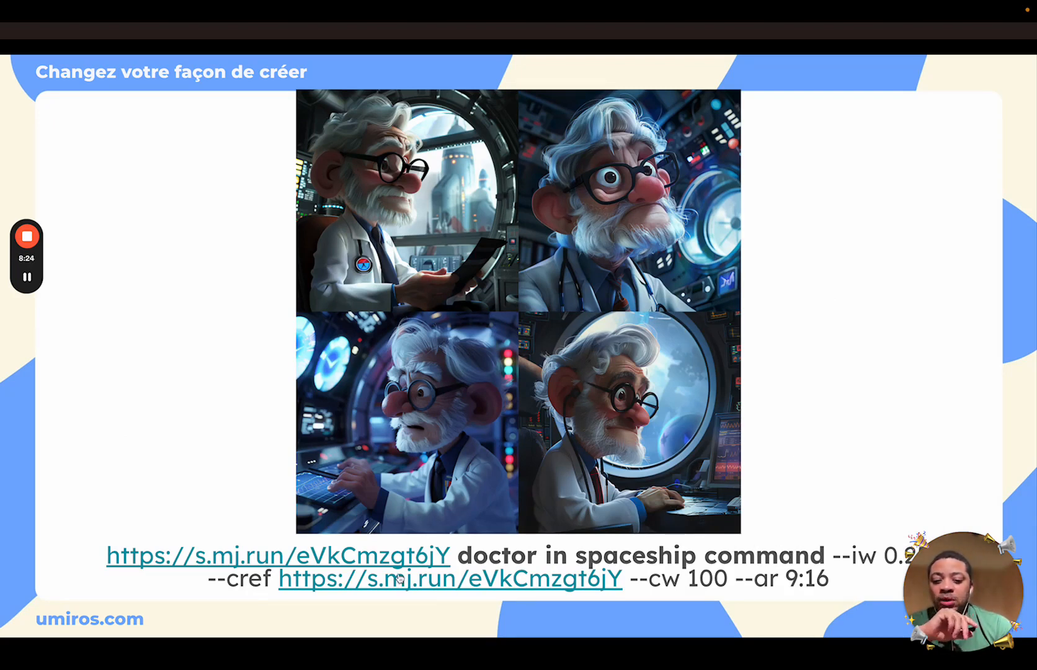
{"action": "left_click_drag", "start_coordinate": [972, 589], "coordinate": [972, 359]}
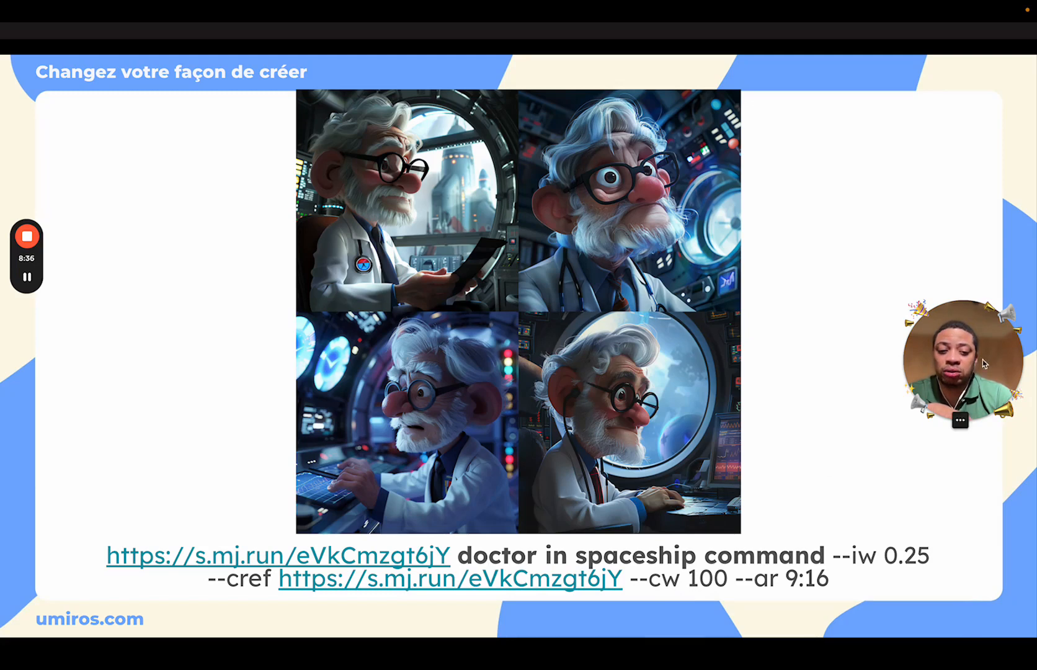
{"action": "left_click_drag", "start_coordinate": [963, 360], "coordinate": [964, 590]}
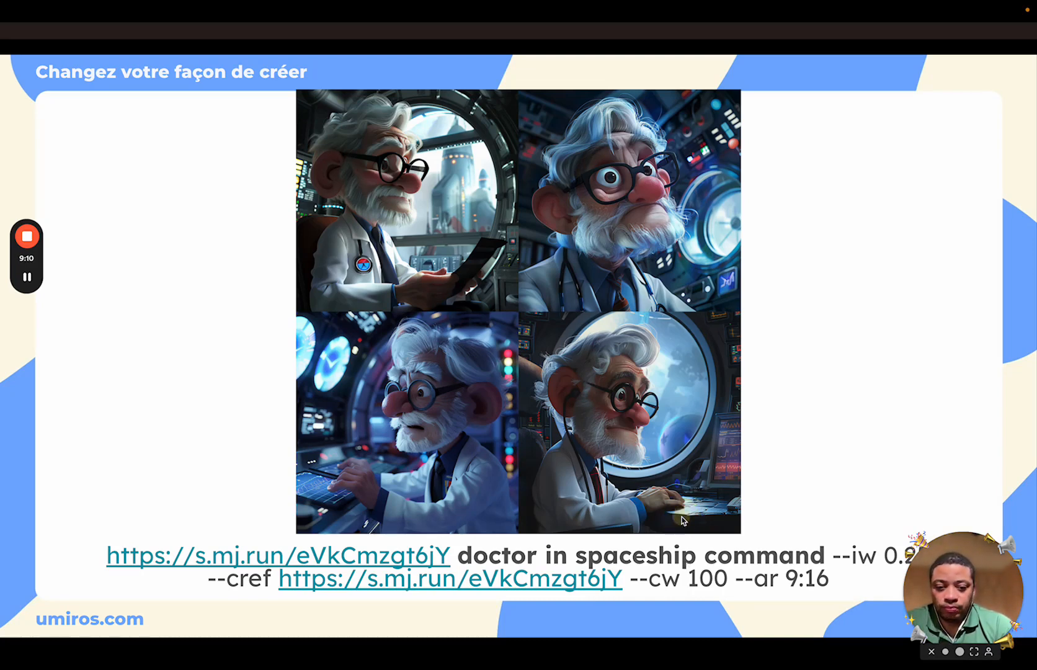
Advance the presentation past the DEMO slide to the prompts slide and exit the slideshow
{"action": "key", "text": "Right"}
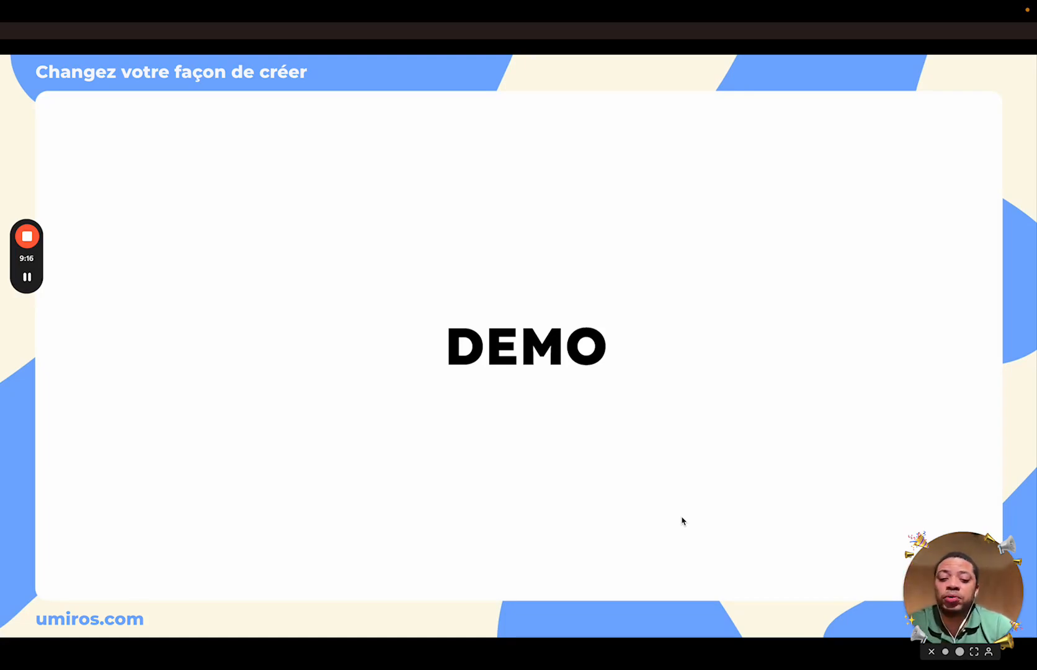
{"action": "key", "text": "Right"}
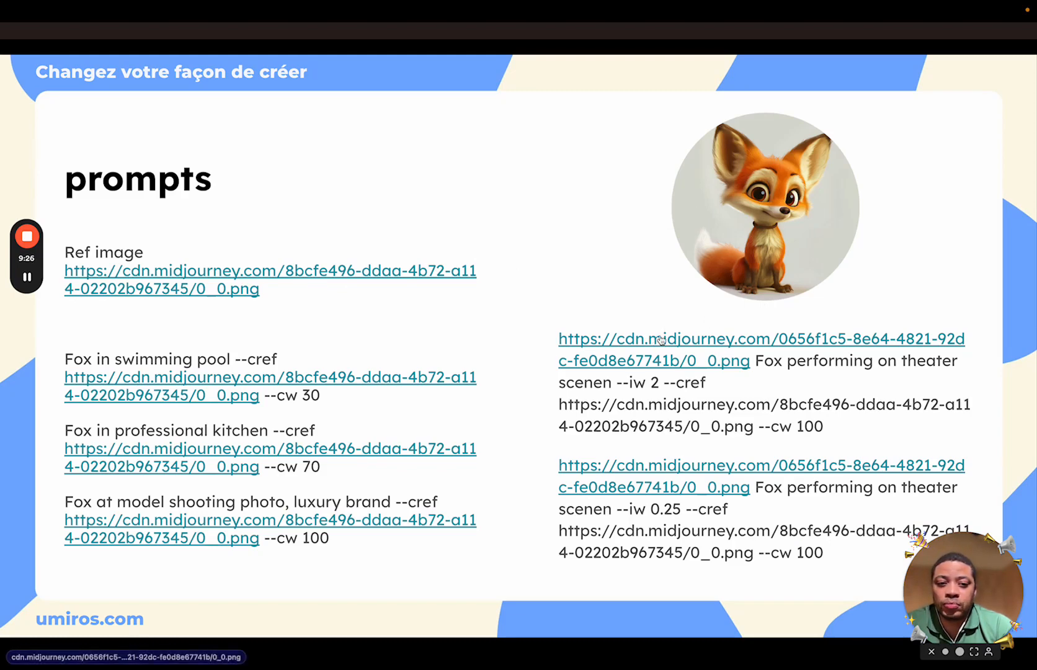
{"action": "key", "text": "Escape"}
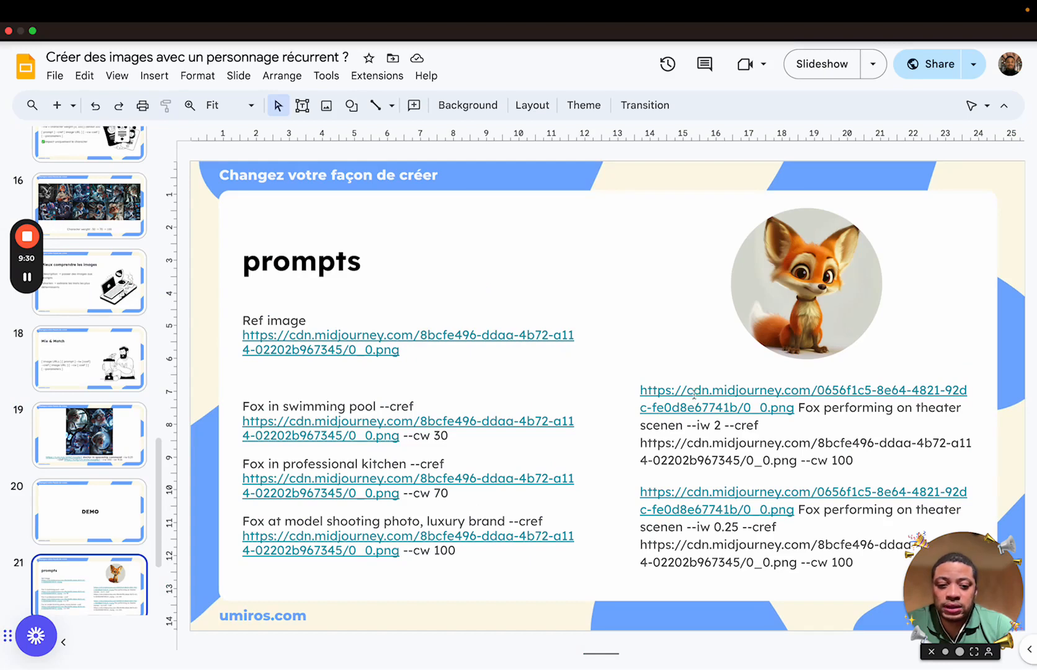
View the image linked in the first "Fox performing on theater scenen" prompt and return to the slide deck
{"action": "left_click", "coordinate": [693, 394]}
{"action": "left_click", "coordinate": [698, 428]}
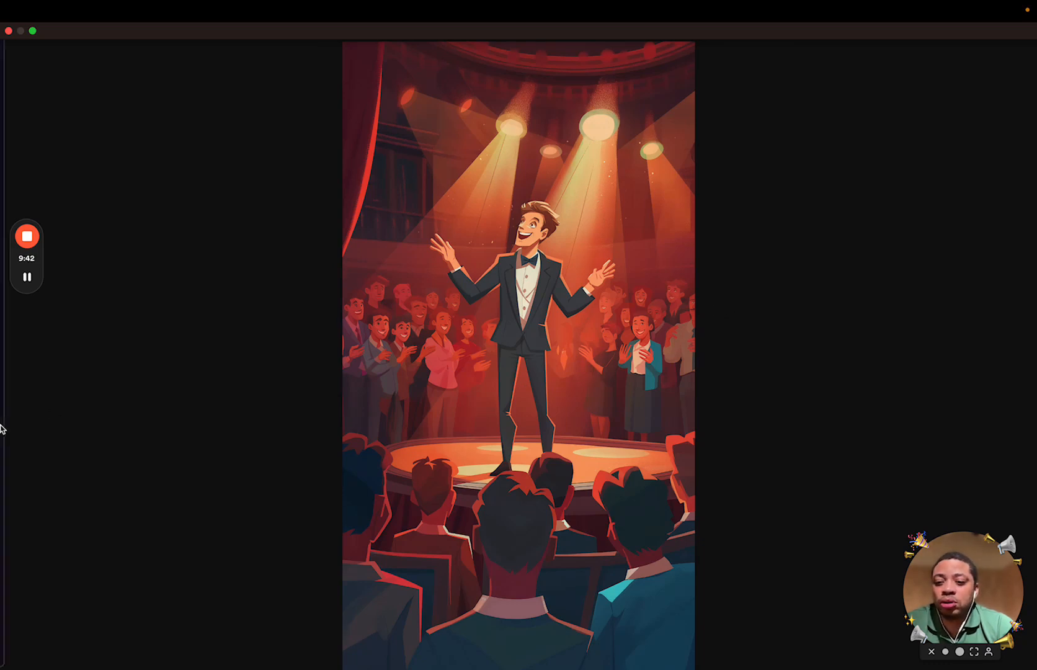
{"action": "mouse_move", "coordinate": [21, 418]}
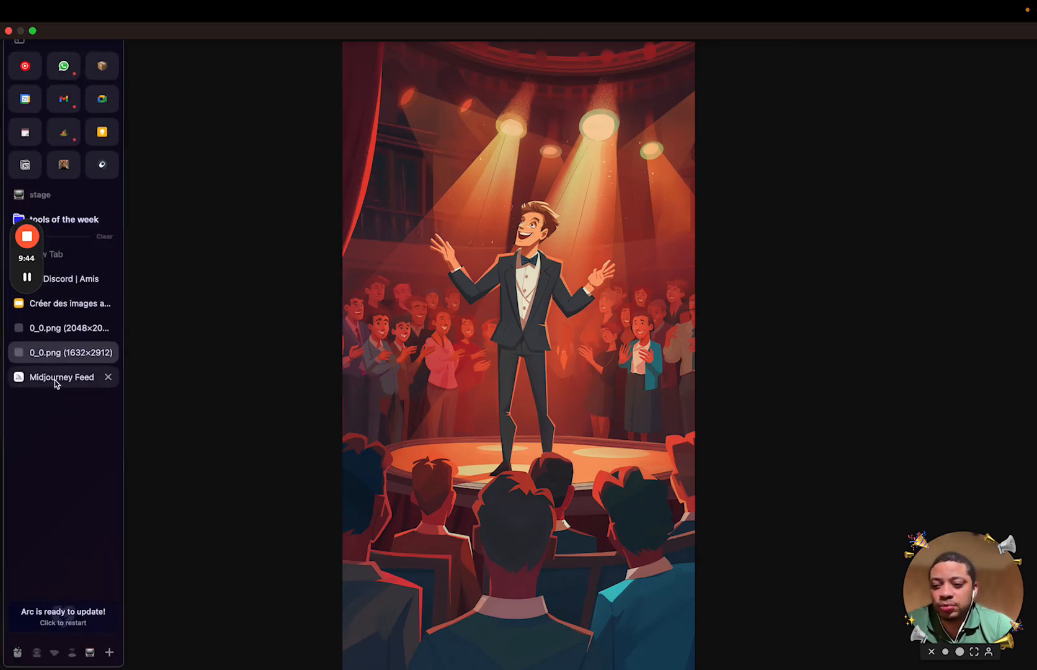
{"action": "left_click", "coordinate": [62, 304]}
Copy the full "Fox in swimming pool" prompt, including its --cref link and --cw 30, from the prompts slide
{"action": "left_click", "coordinate": [462, 440]}
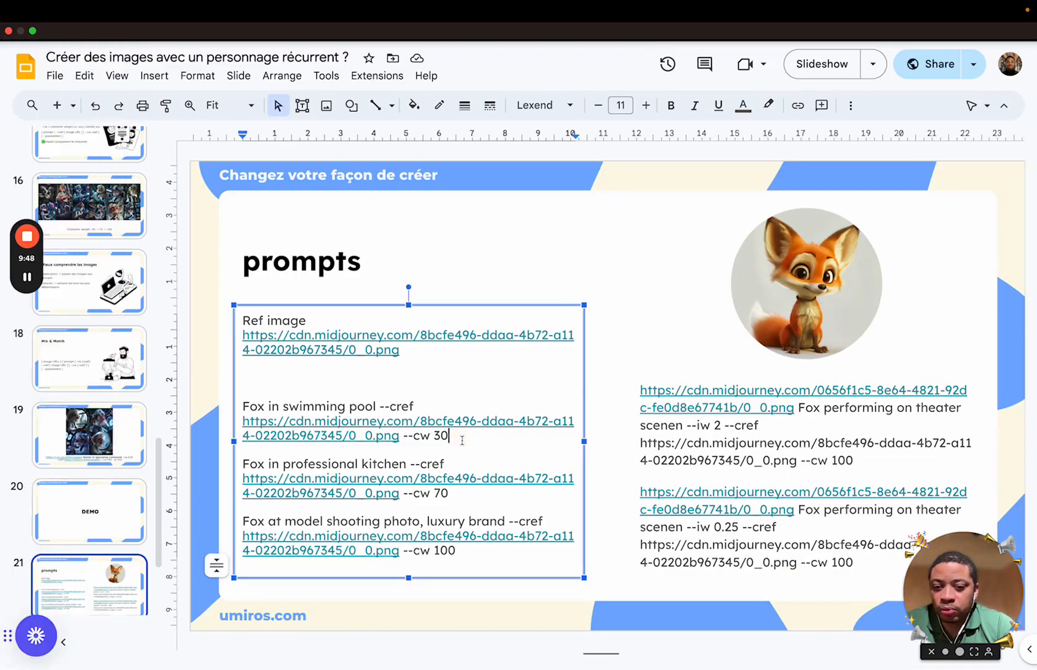
{"action": "left_click_drag", "start_coordinate": [462, 436], "coordinate": [234, 406]}
{"action": "key", "text": "super+c"}
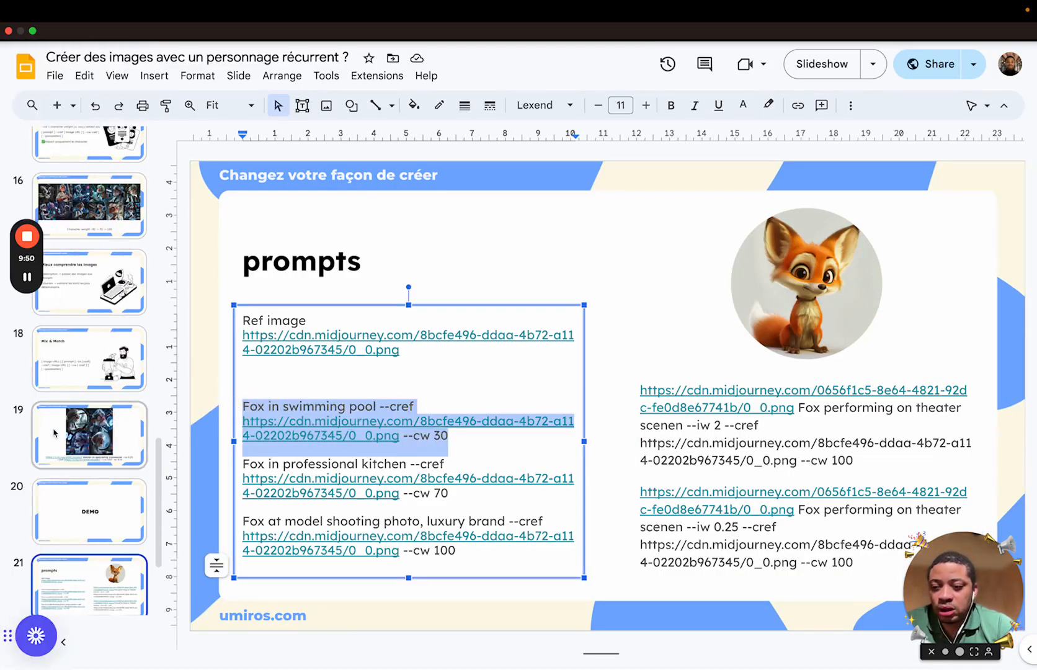
Switch to Discord and open the direct conversation with Midjourney Bot for writing a message
{"action": "mouse_move", "coordinate": [2, 403]}
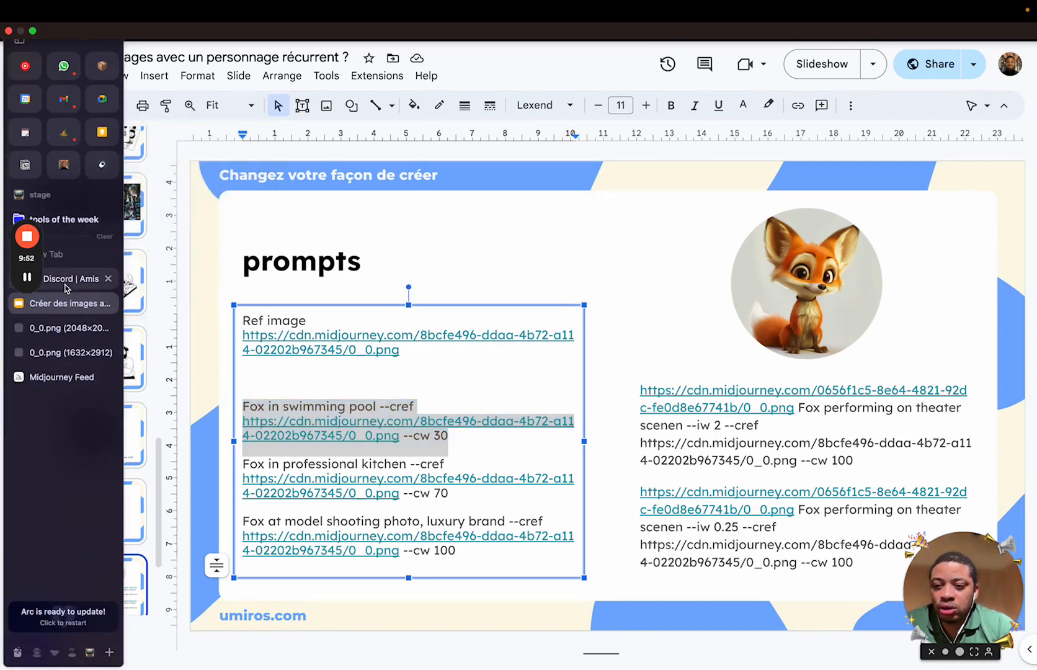
{"action": "left_click", "coordinate": [70, 278]}
{"action": "left_click", "coordinate": [121, 194]}
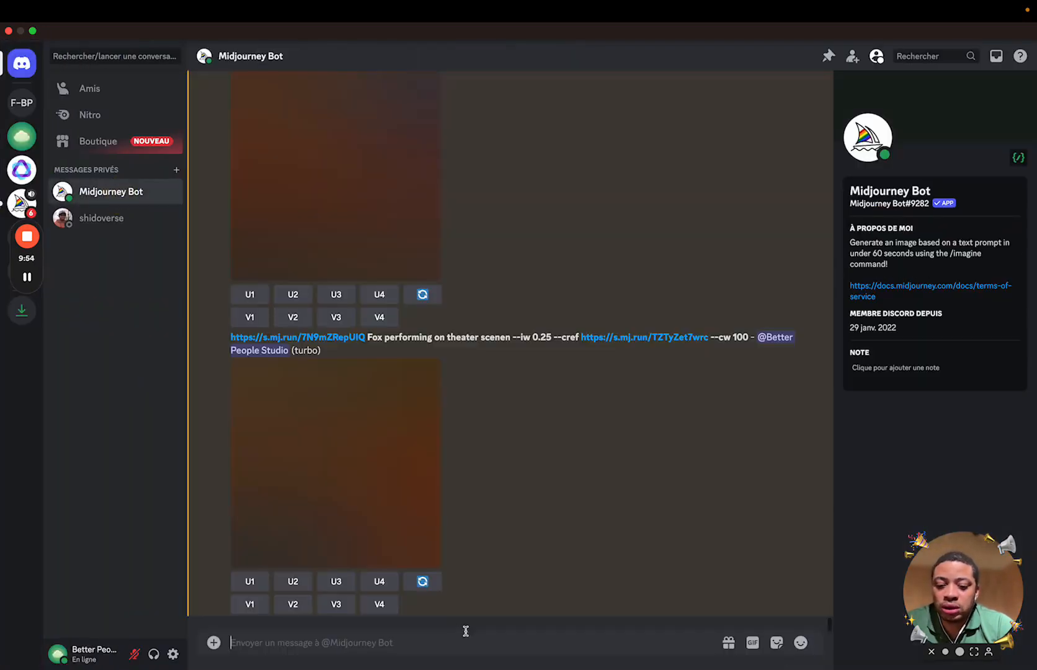
{"action": "left_click", "coordinate": [438, 639]}
{"action": "type", "text": "/"}
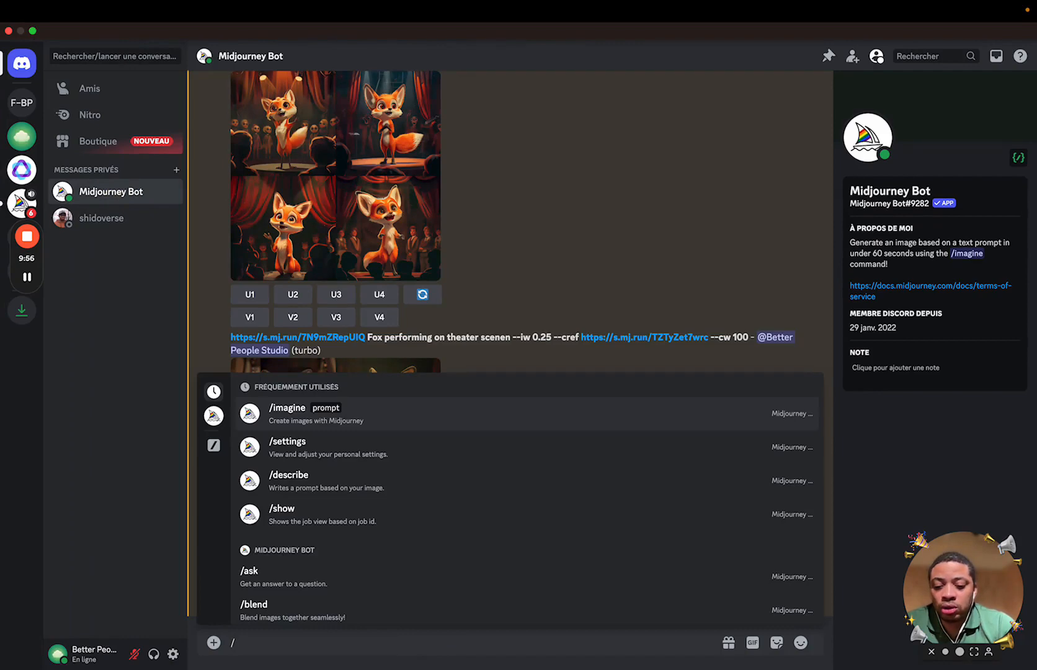
{"action": "type", "text": "im"}
{"action": "key", "text": "BackSpace"}
{"action": "key", "text": "BackSpace"}
{"action": "key", "text": "BackSpace"}
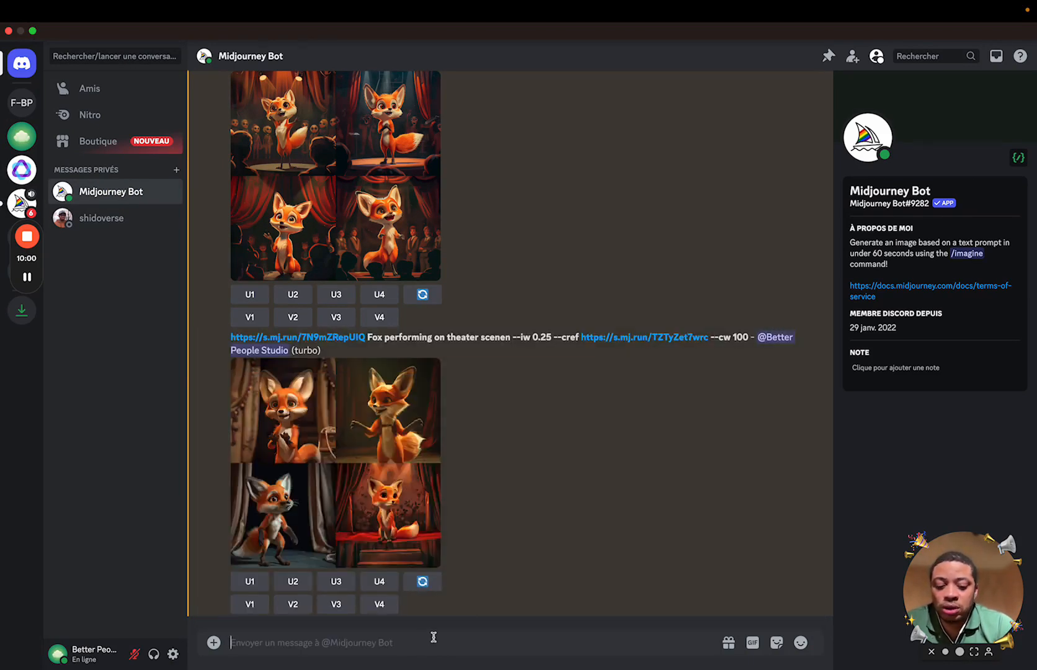
Run the /settings command to show the Midjourney Bot settings
{"action": "type", "text": "/settin"}
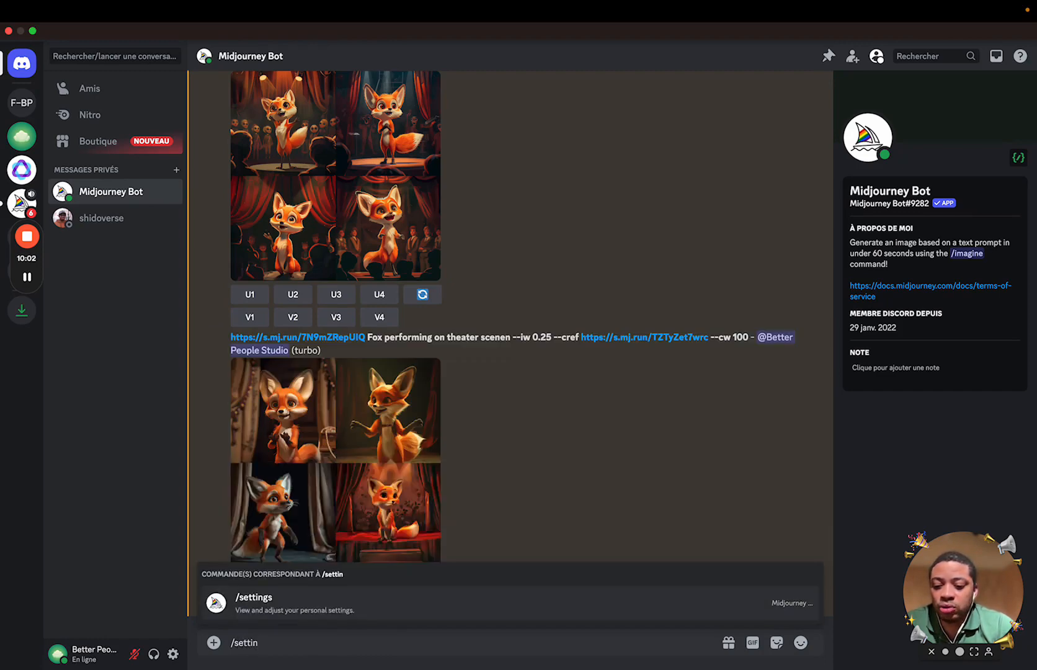
{"action": "key", "text": "Return"}
{"action": "key", "text": "Return"}
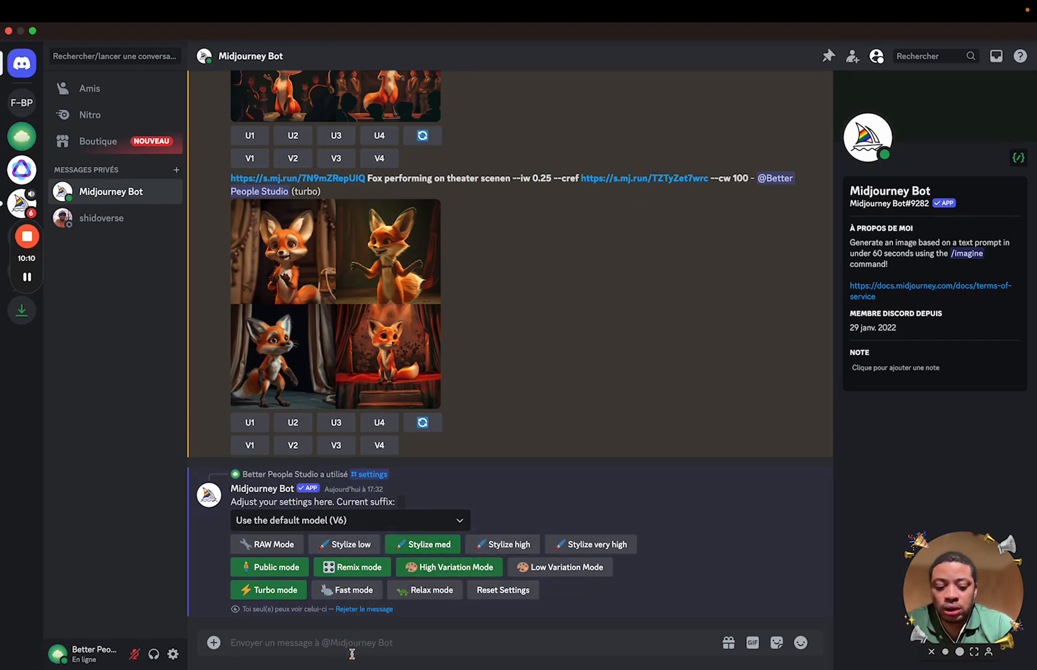
Generate images with the /imagine command using the copied "Fox in swimming pool" prompt with --cref and --cw 30
{"action": "type", "text": "/im"}
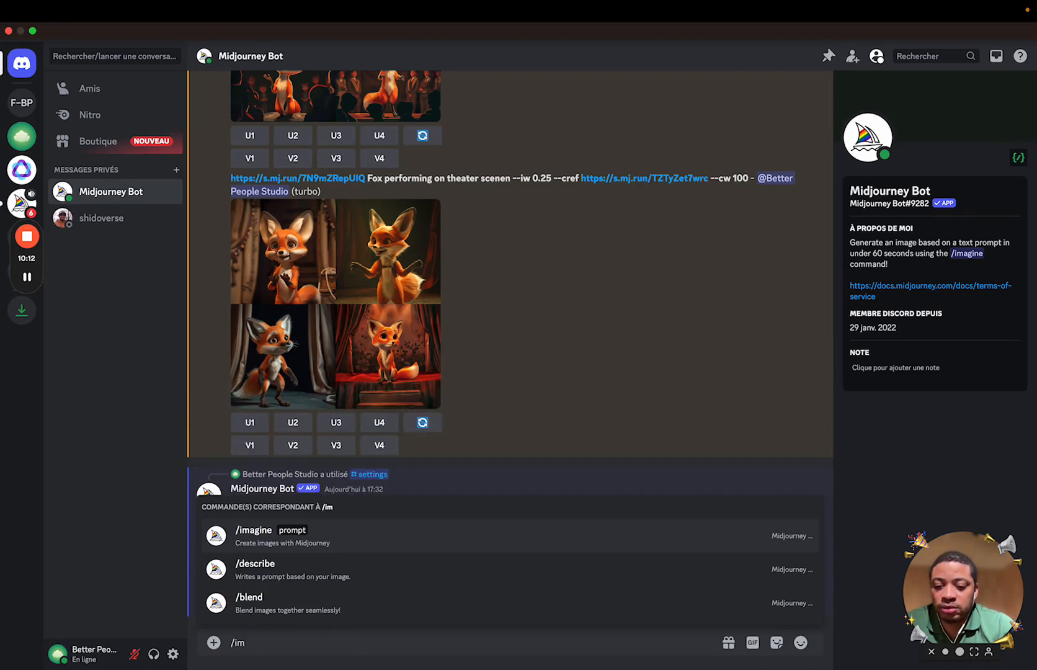
{"action": "key", "text": "Return"}
{"action": "key", "text": "super+v"}
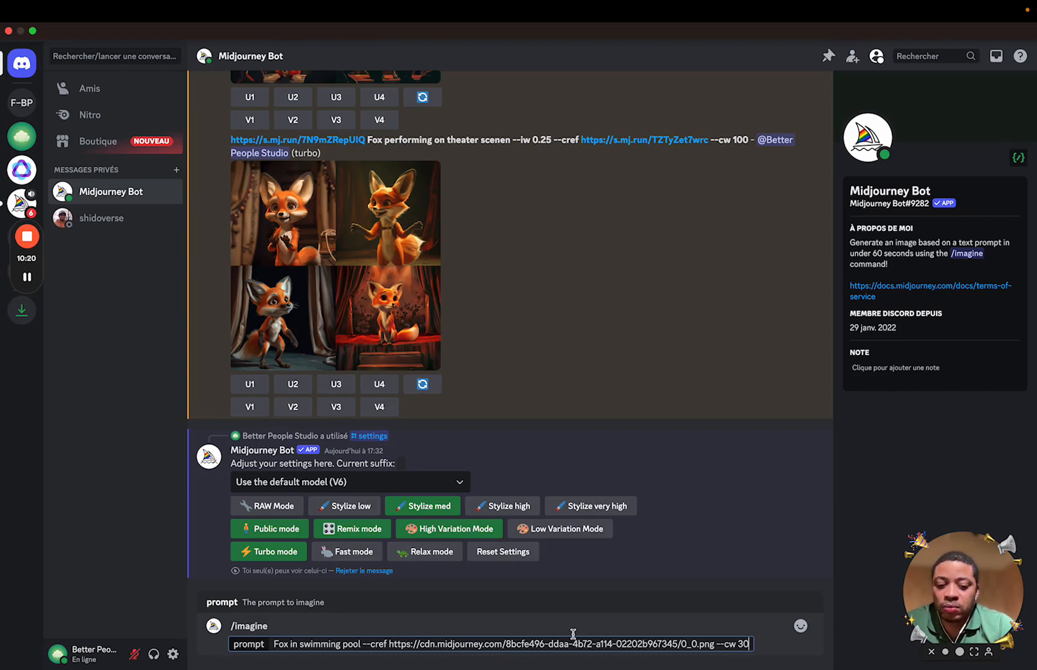
{"action": "key", "text": "Return"}
Switch to the slide deck and copy the full "Fox in professional kitchen" prompt with its --cref link and --cw 70
{"action": "mouse_move", "coordinate": [5, 323]}
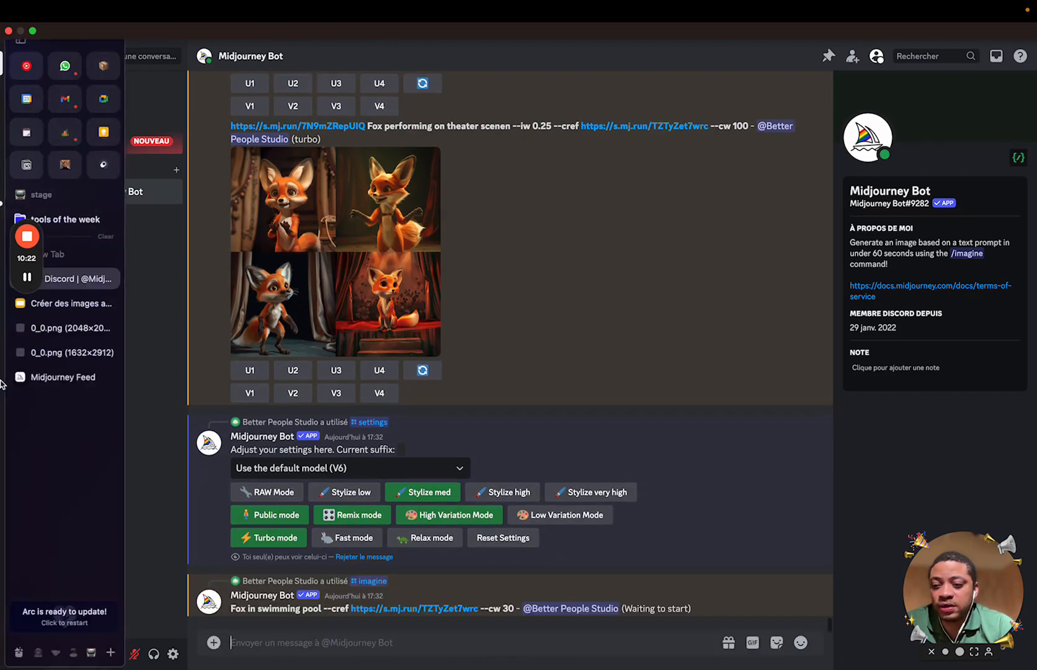
{"action": "left_click", "coordinate": [53, 307]}
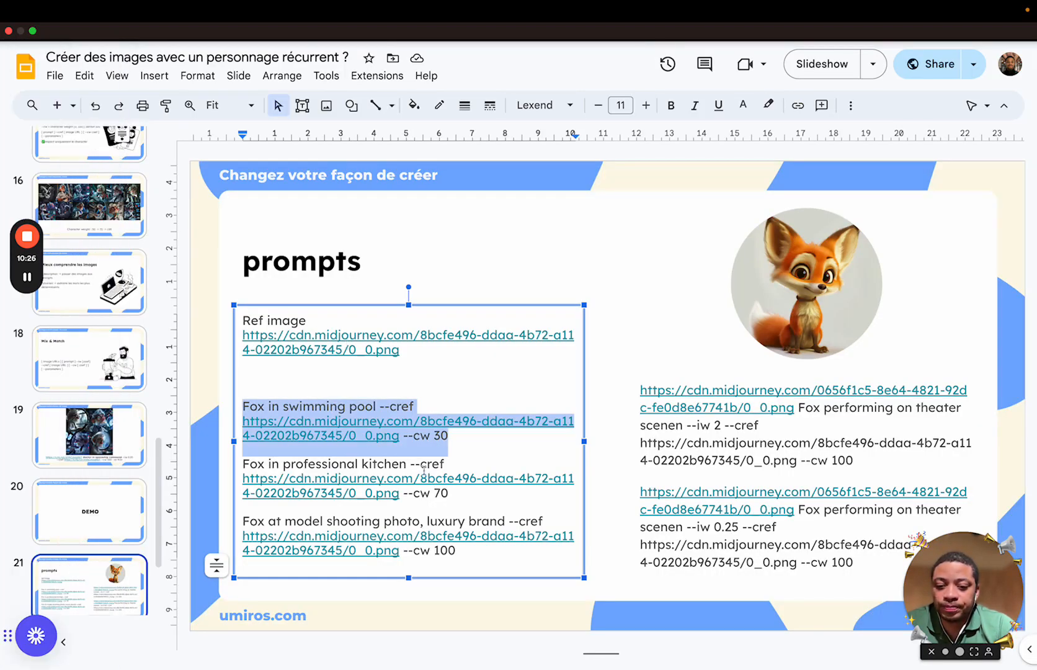
{"action": "left_click_drag", "start_coordinate": [456, 494], "coordinate": [243, 463]}
{"action": "key", "text": "ctrl+c"}
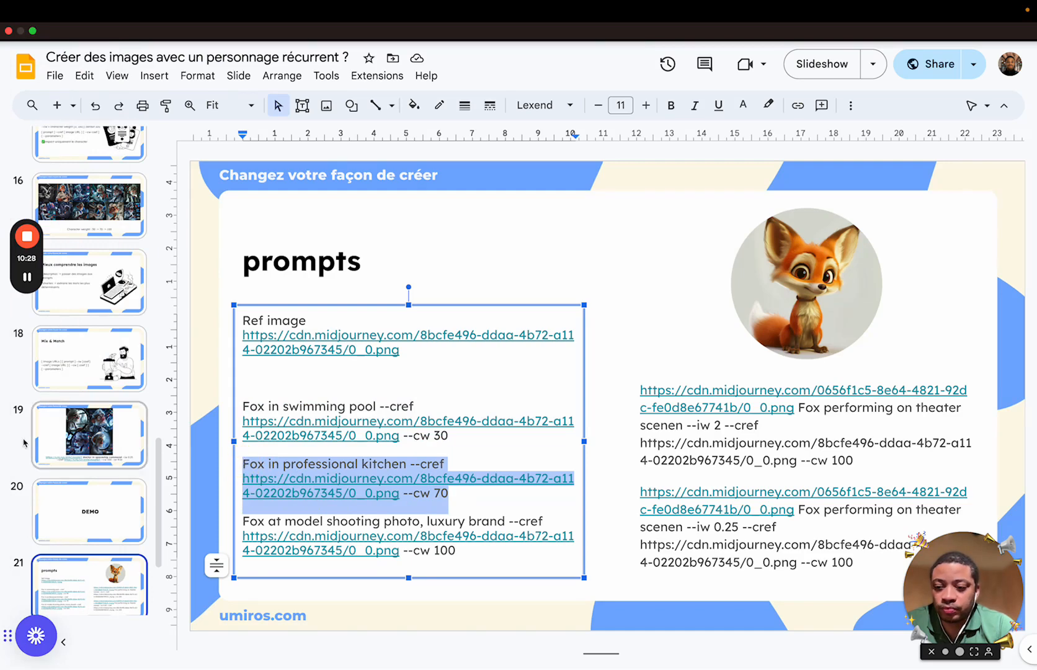
Switch to Discord and send the copied kitchen prompt to Midjourney Bot as a plain message
{"action": "mouse_move", "coordinate": [2, 363]}
{"action": "left_click", "coordinate": [76, 277]}
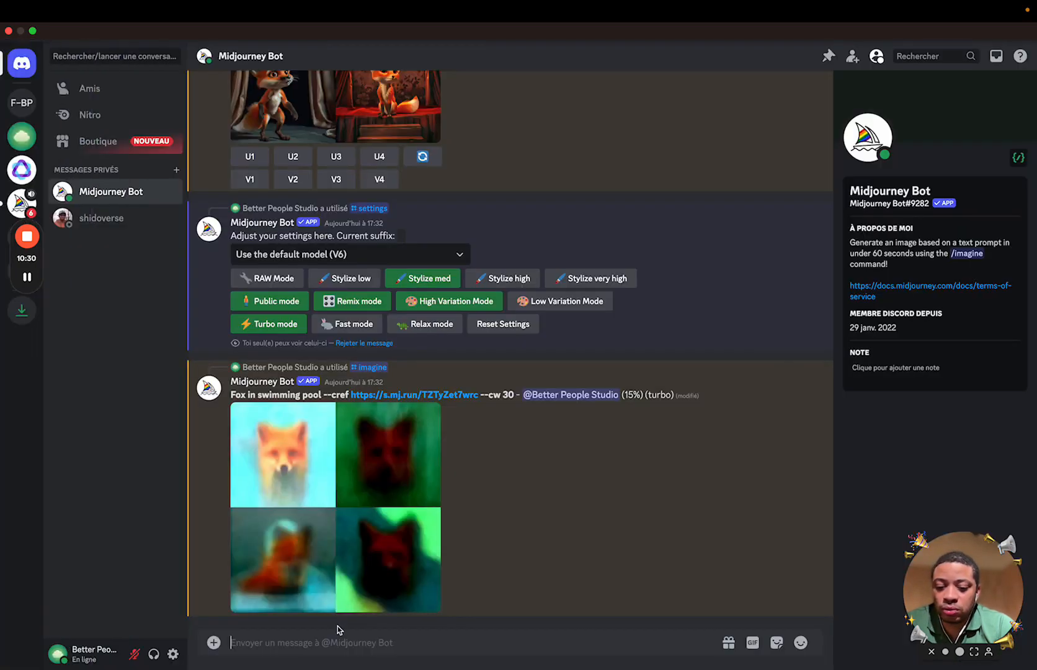
{"action": "left_click", "coordinate": [330, 636]}
{"action": "key", "text": "ctrl+v"}
{"action": "key", "text": "Return"}
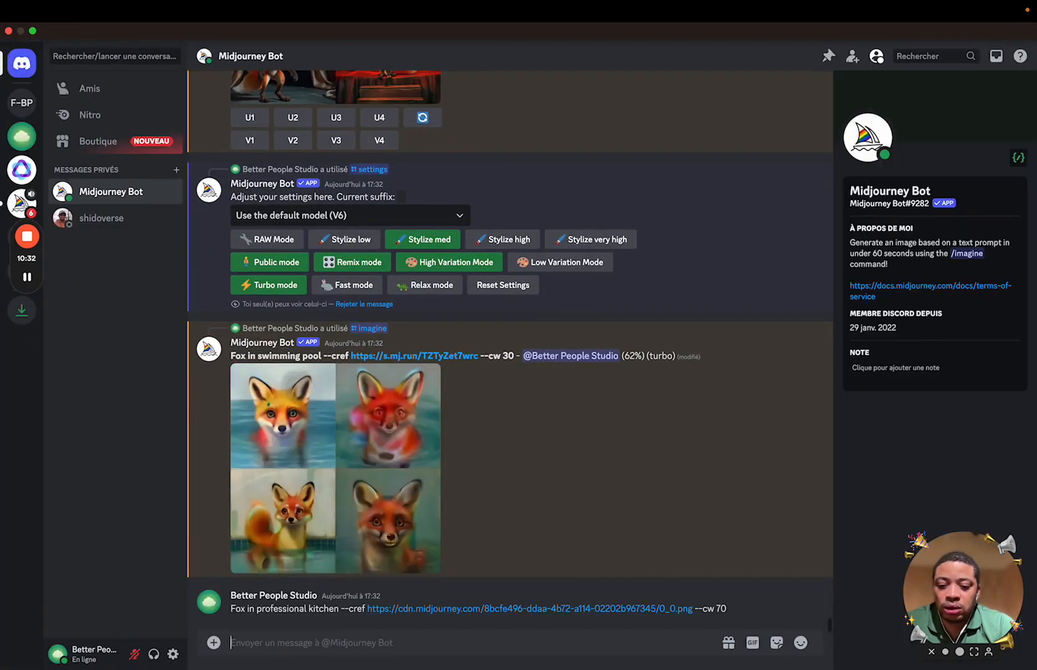
Generate images with the /imagine command using the "Fox in professional kitchen" prompt with --cref and --cw 70
{"action": "type", "text": "/"}
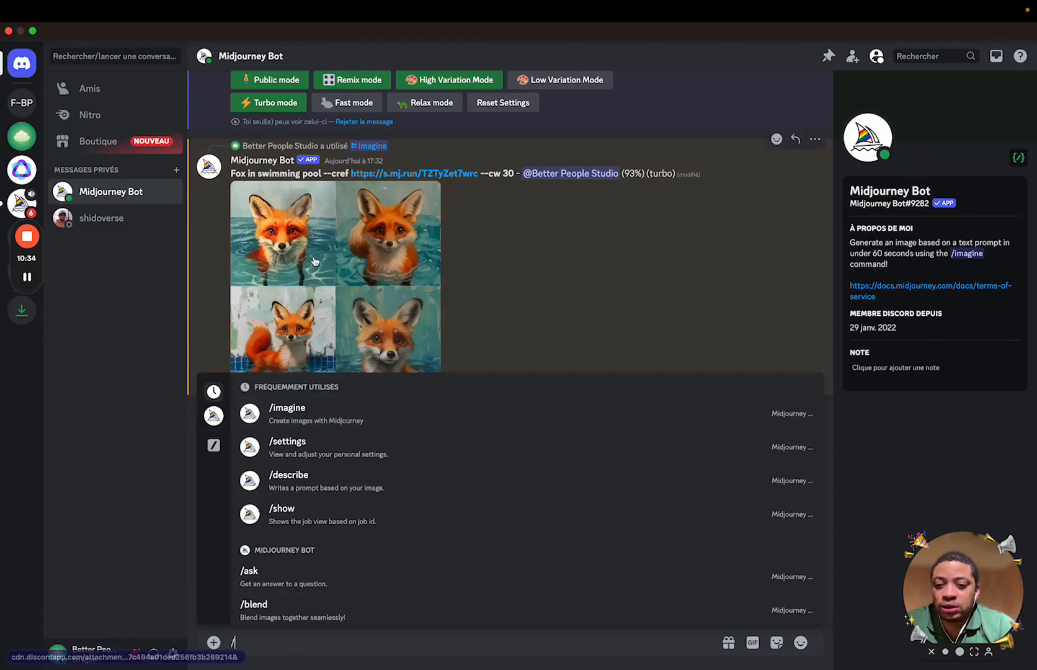
{"action": "left_click", "coordinate": [371, 415]}
{"action": "key", "text": "ctrl+v"}
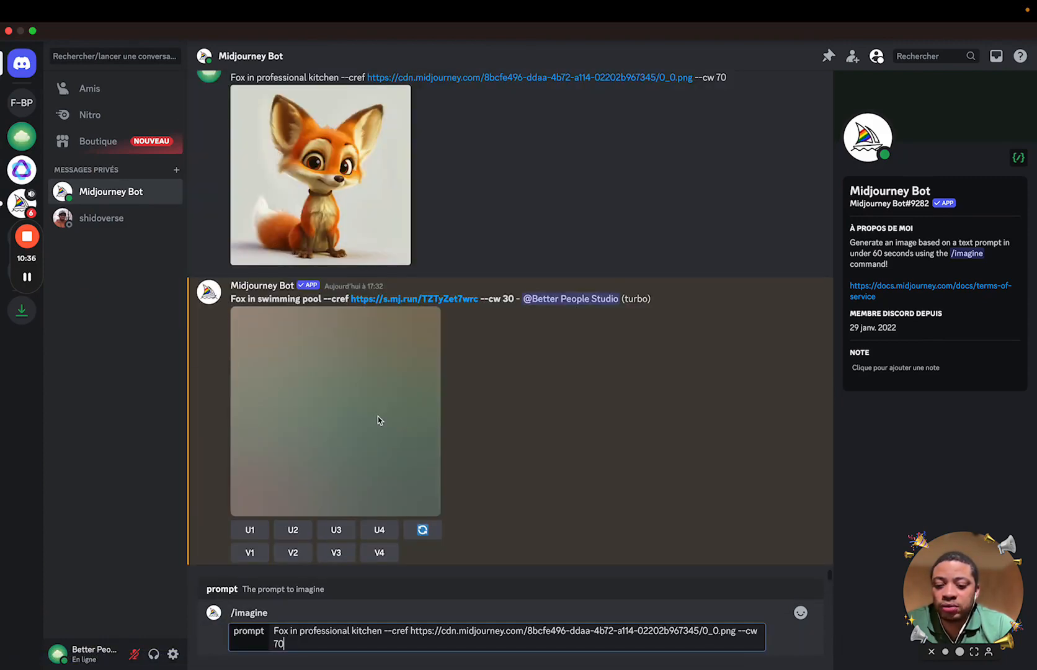
{"action": "key", "text": "Return"}
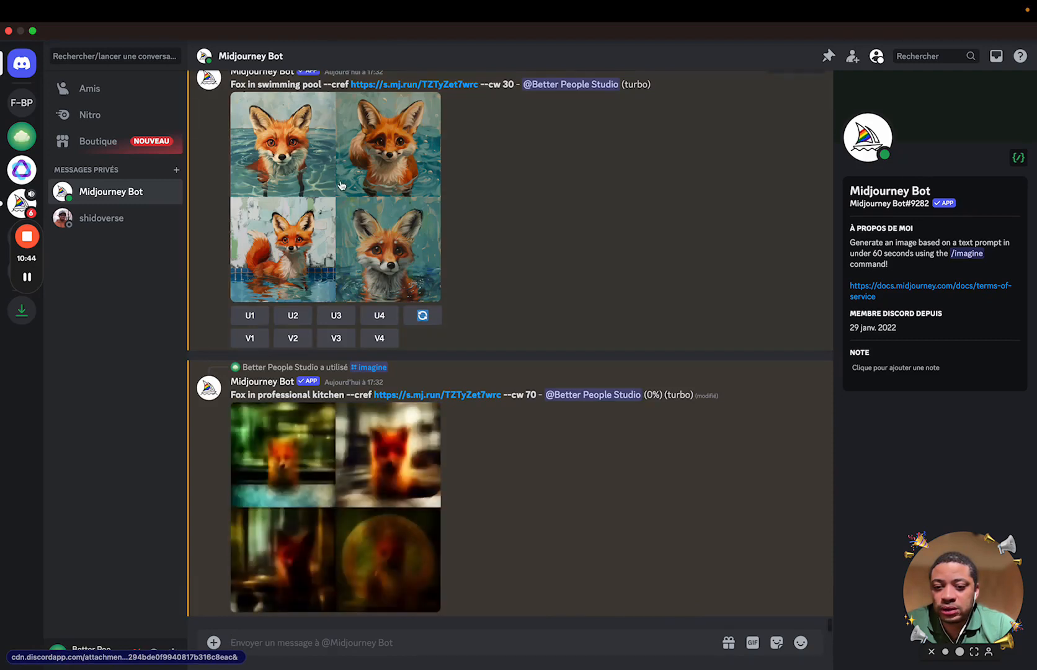
Compare the swimming pool and kitchen results with the fox reference image, and view the kitchen image grid enlarged
{"action": "scroll", "coordinate": [328, 186], "scroll_direction": "up", "scroll_amount": 2}
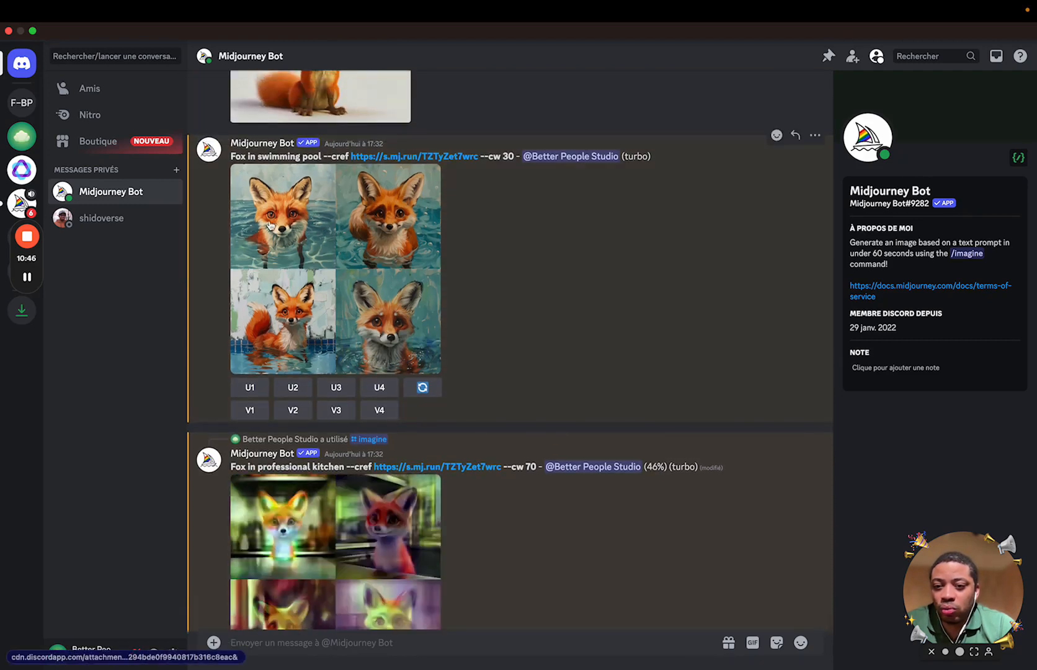
{"action": "scroll", "coordinate": [316, 245], "scroll_direction": "up", "scroll_amount": 3}
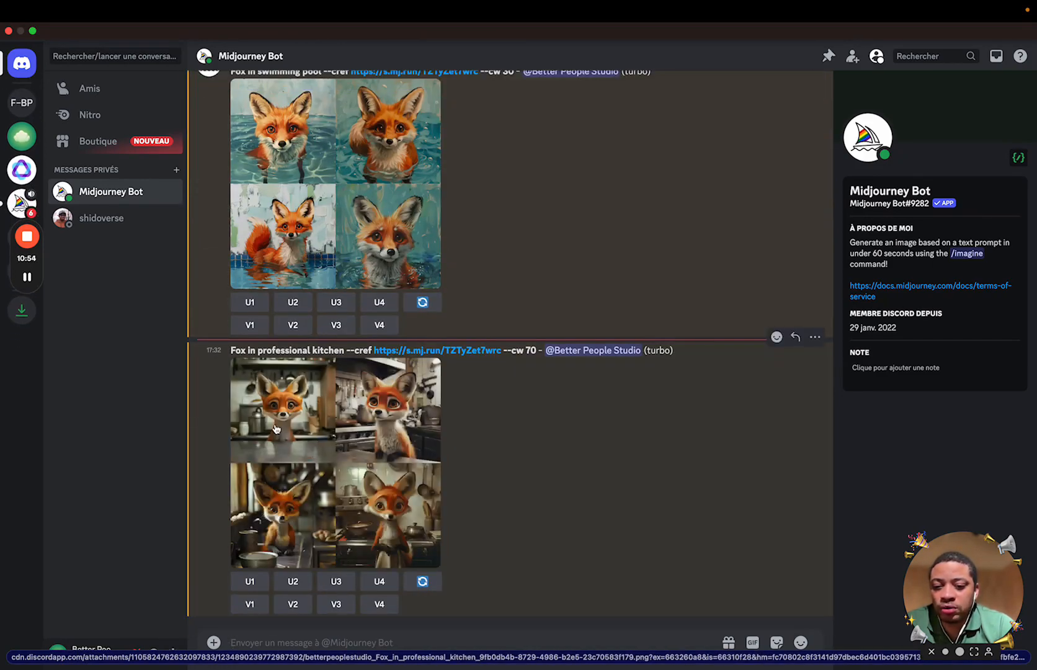
{"action": "scroll", "coordinate": [354, 438], "scroll_direction": "up", "scroll_amount": 5}
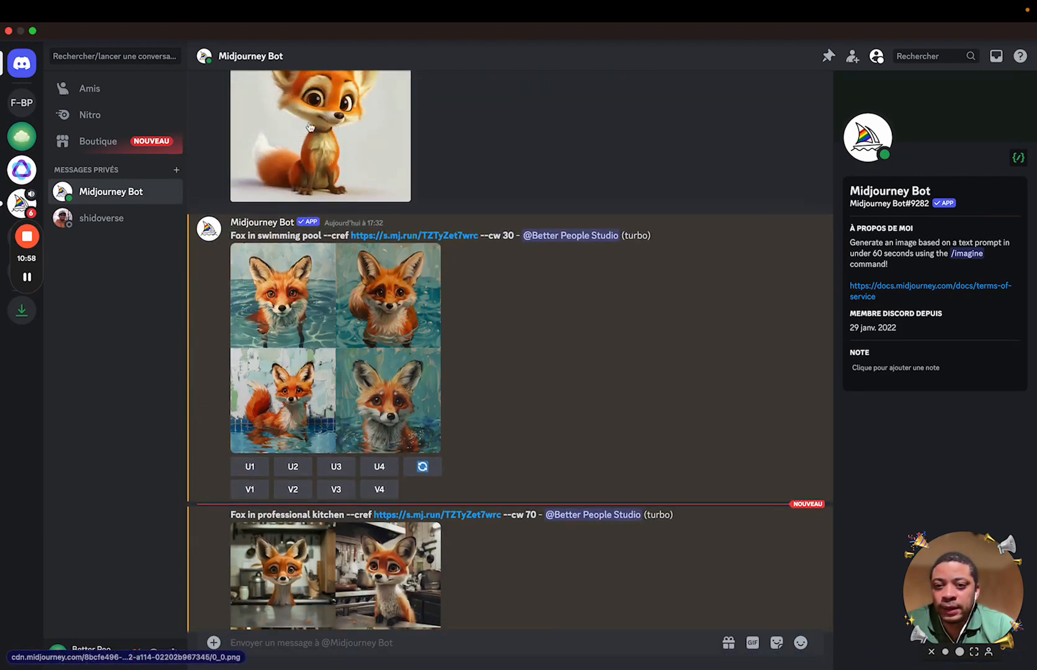
{"action": "scroll", "coordinate": [340, 123], "scroll_direction": "down", "scroll_amount": 5}
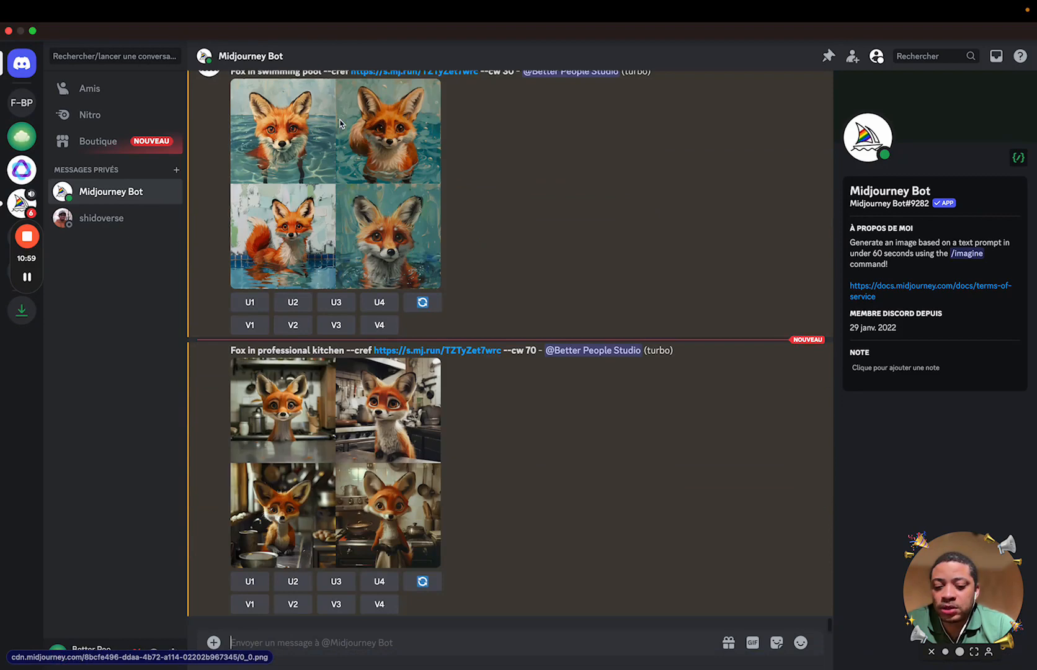
{"action": "left_click", "coordinate": [360, 457]}
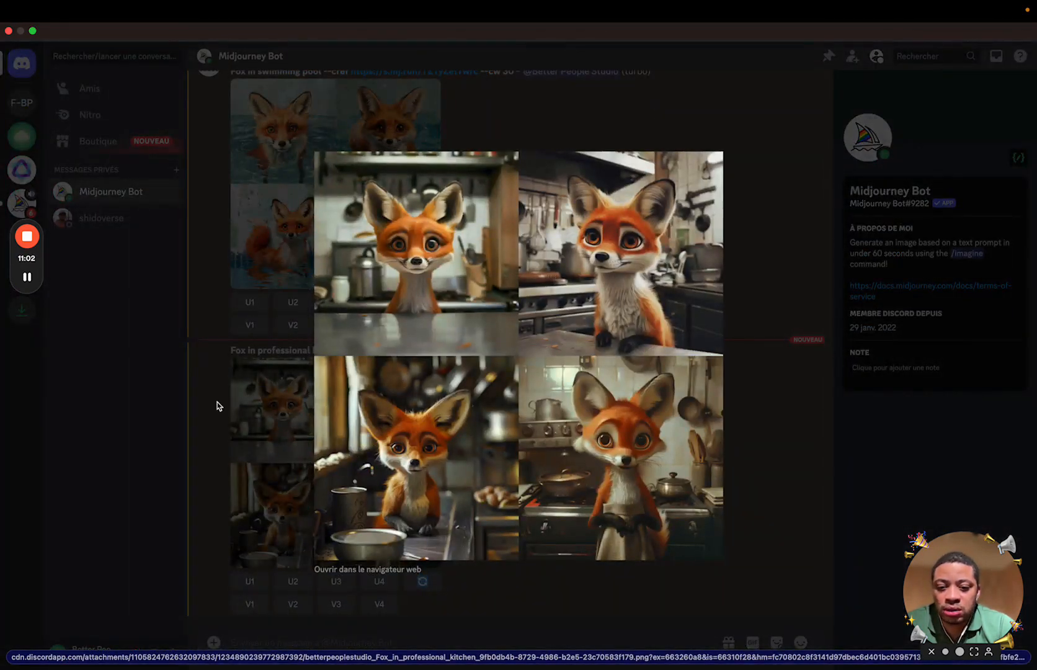
{"action": "left_click", "coordinate": [221, 439]}
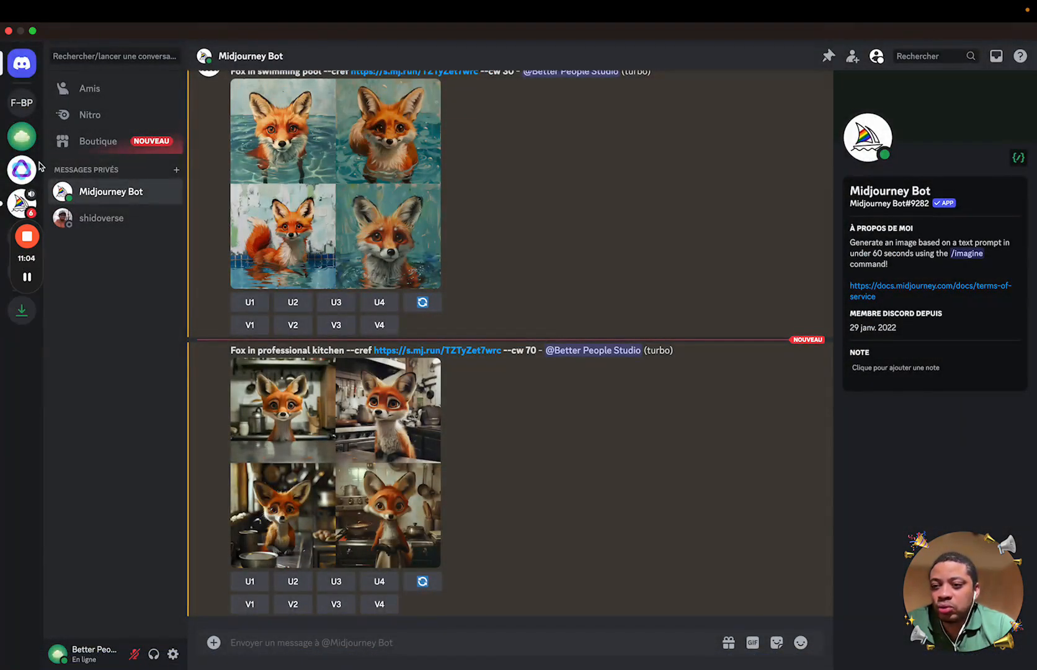
Switch to the slide deck and copy the "Fox at model shooting photo, luxury brand" prompt with its --cref link and --cw 100
{"action": "mouse_move", "coordinate": [3, 478]}
{"action": "left_click", "coordinate": [44, 303]}
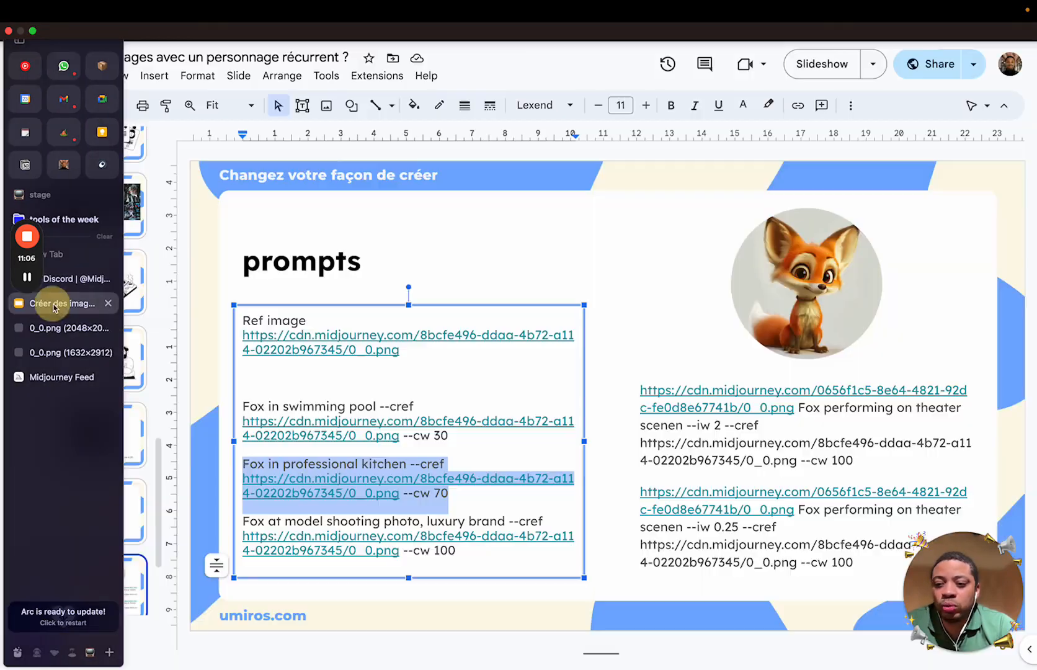
{"action": "left_click_drag", "start_coordinate": [455, 550], "coordinate": [234, 523]}
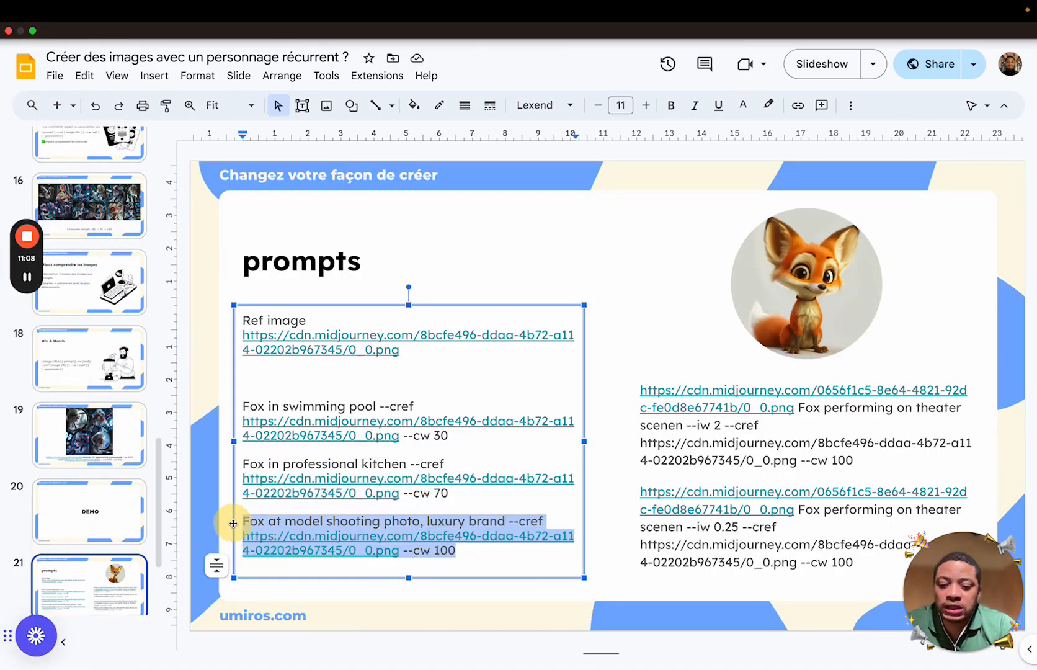
Switch to Discord and generate images with the /imagine command using the copied "Fox at model shooting photo, luxury brand" prompt with --cw 100
{"action": "mouse_move", "coordinate": [2, 434]}
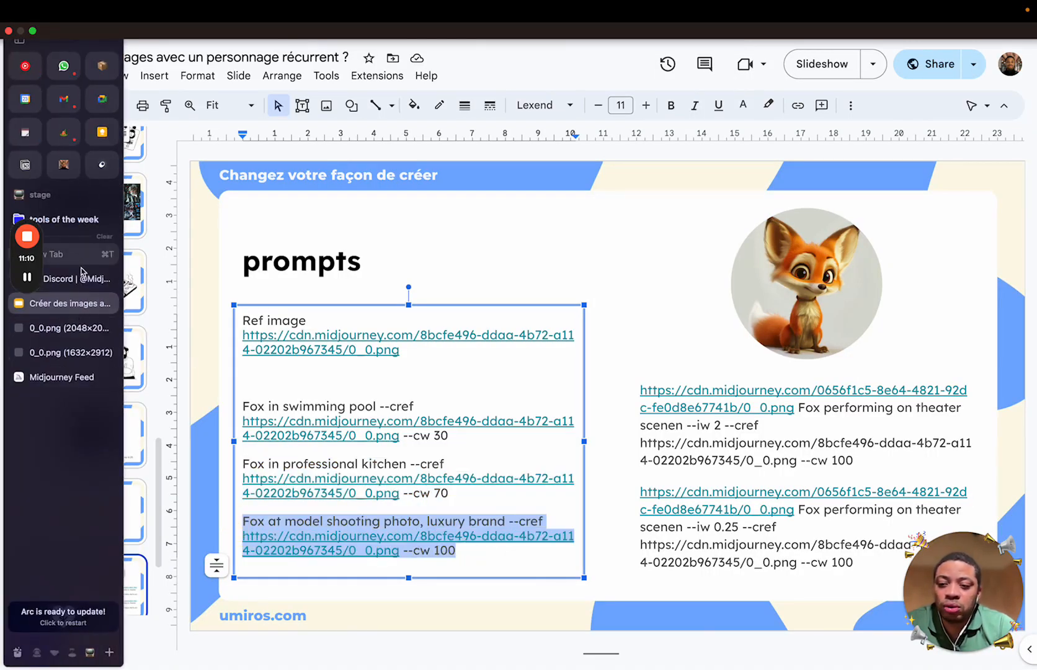
{"action": "left_click", "coordinate": [68, 279]}
{"action": "left_click", "coordinate": [335, 636]}
{"action": "type", "text": "/im"}
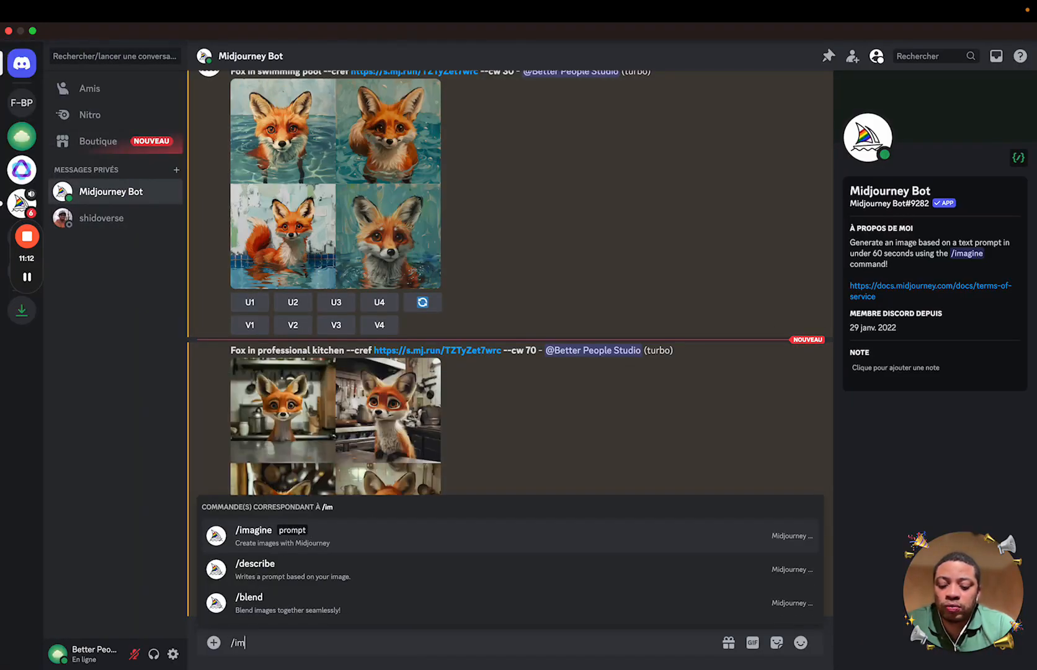
{"action": "key", "text": "Return"}
{"action": "key", "text": "super+v"}
{"action": "key", "text": "Return"}
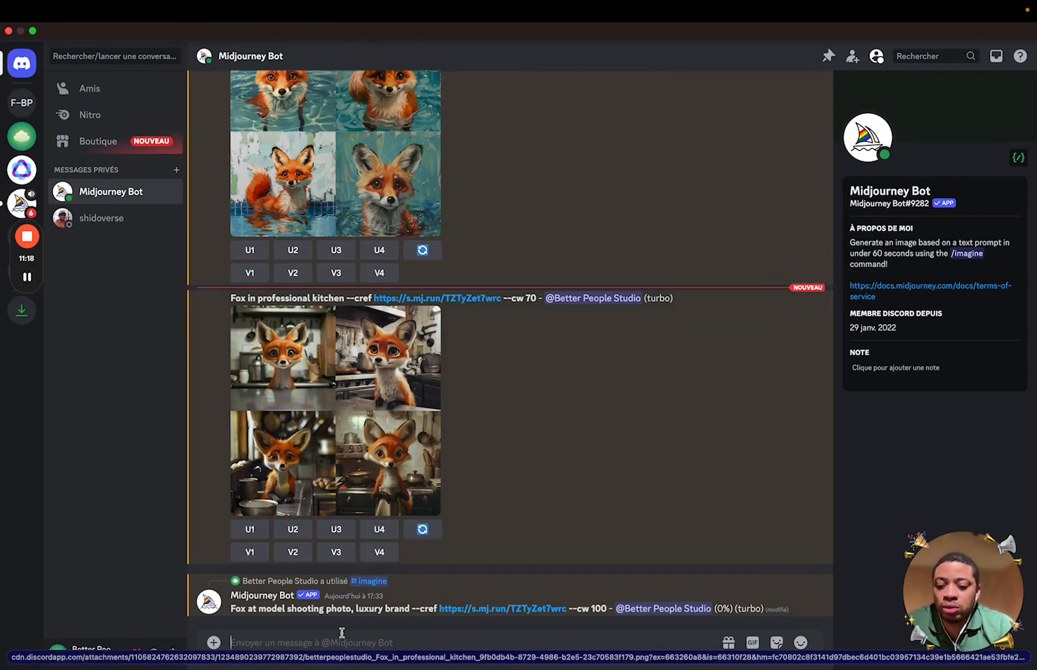
{"action": "type", "text": "/"}
{"action": "type", "text": "Fox at model shooting photo, luxury brand --cref https://cdn.midjourney.com/8bb3e49b-d6aa-4b72-a194-0f282b867945/0_0.png --cw 100"}
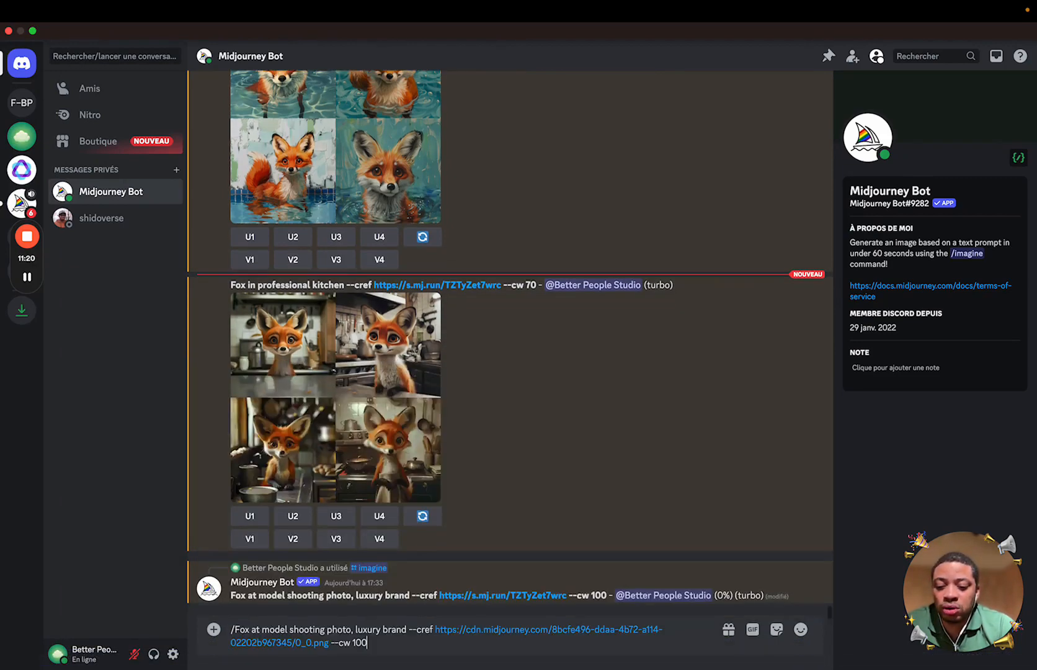
{"action": "key", "text": "super+a"}
{"action": "key", "text": "super+x"}
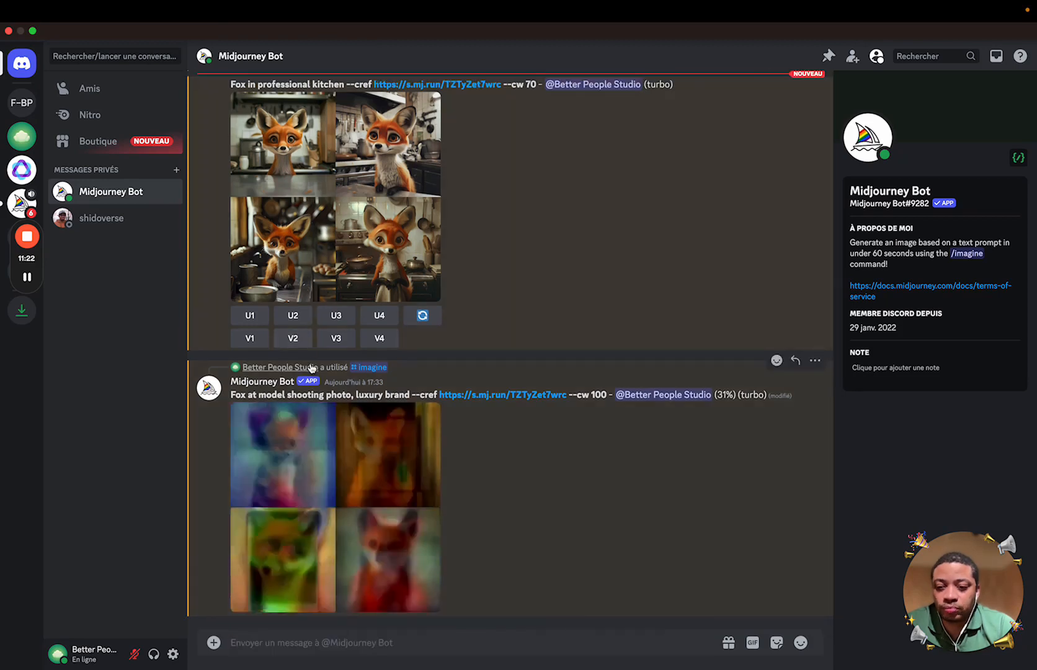
Reuse the earlier "Fox in professional kitchen" --cref prompt in a new /imagine command with the character weight set to --cw 100
{"action": "scroll", "coordinate": [252, 199], "scroll_direction": "up", "scroll_amount": 3}
{"action": "left_click_drag", "start_coordinate": [230, 175], "coordinate": [538, 177]}
{"action": "left_click", "coordinate": [391, 642]}
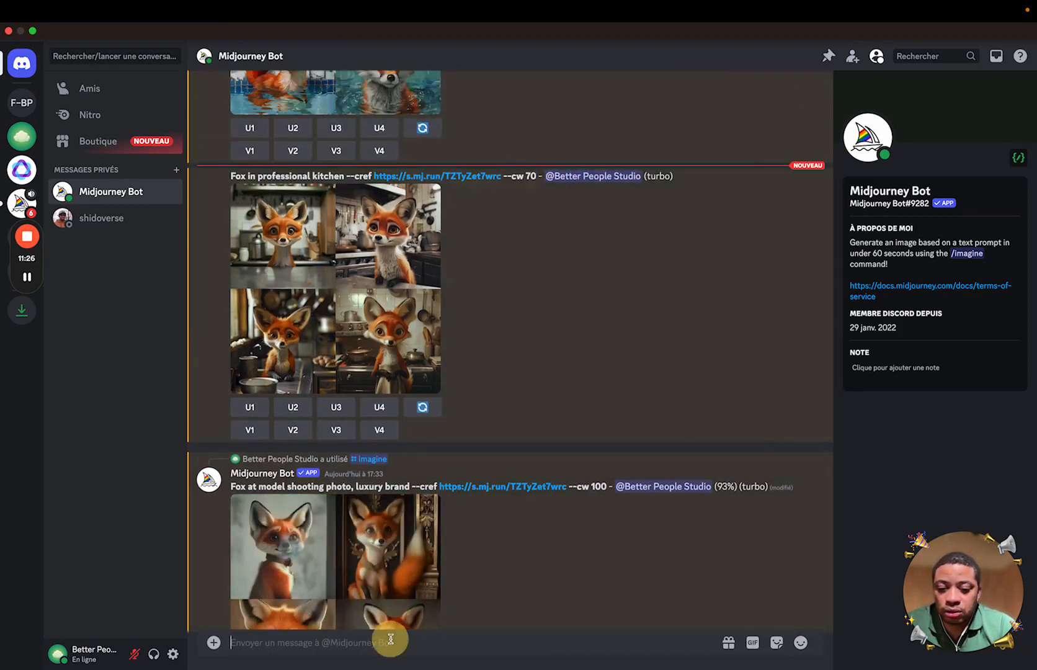
{"action": "type", "text": "/im"}
{"action": "key", "text": "Tab"}
{"action": "key", "text": "super+v"}
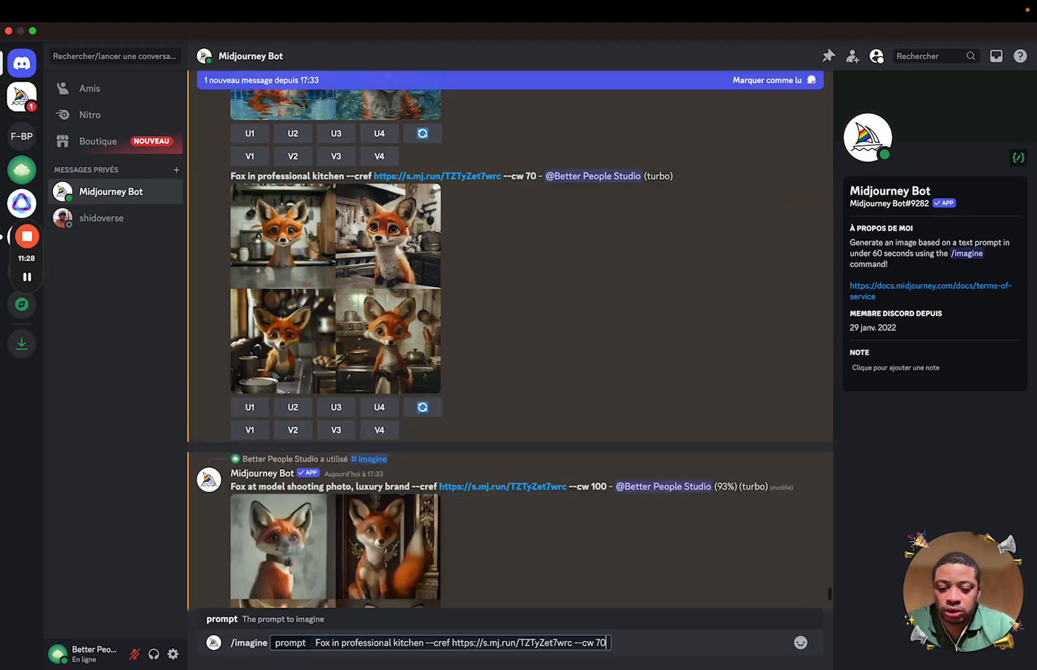
{"action": "key", "text": "BackSpace"}
{"action": "key", "text": "BackSpace"}
{"action": "type", "text": "1"}
{"action": "key", "text": "Return"}
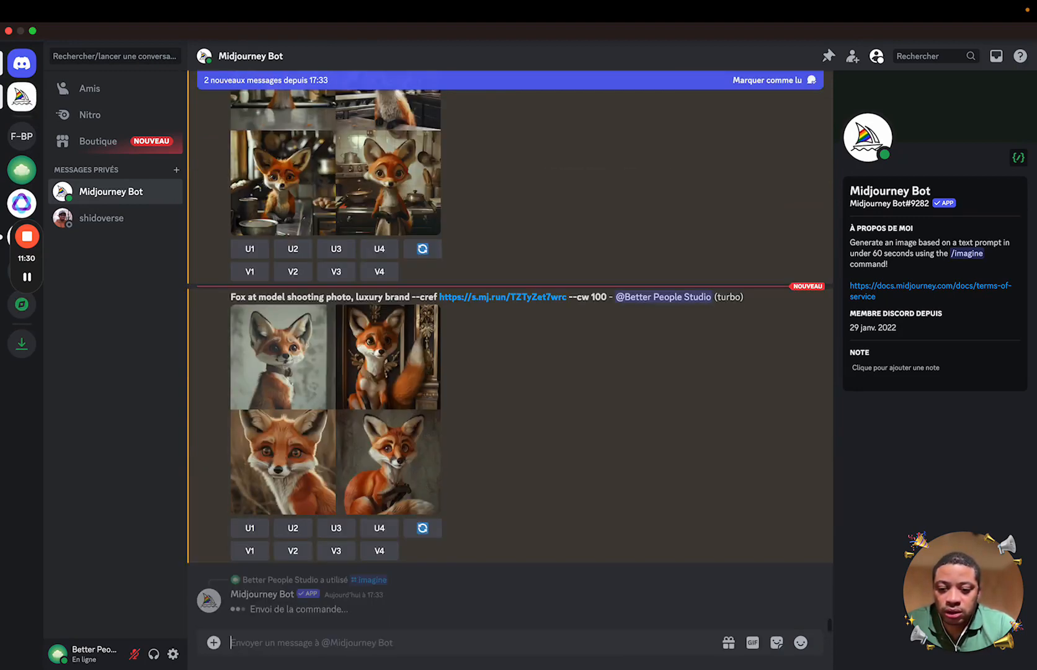
View the model shooting and --cw 100 kitchen image grids enlarged and compare the fox character between them
{"action": "left_click", "coordinate": [373, 381]}
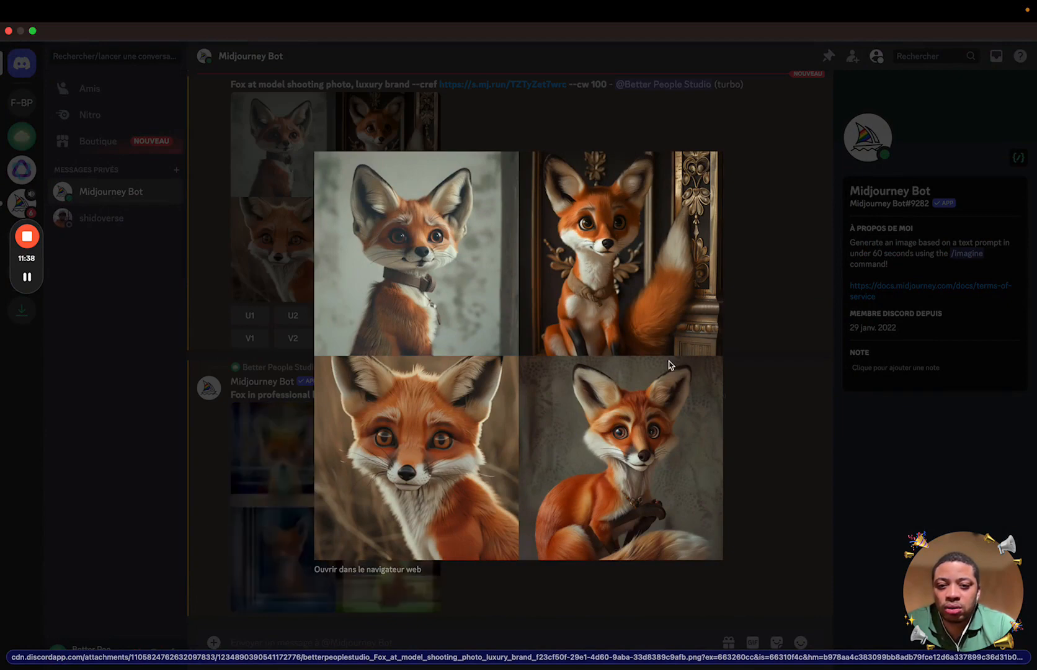
{"action": "left_click", "coordinate": [741, 410]}
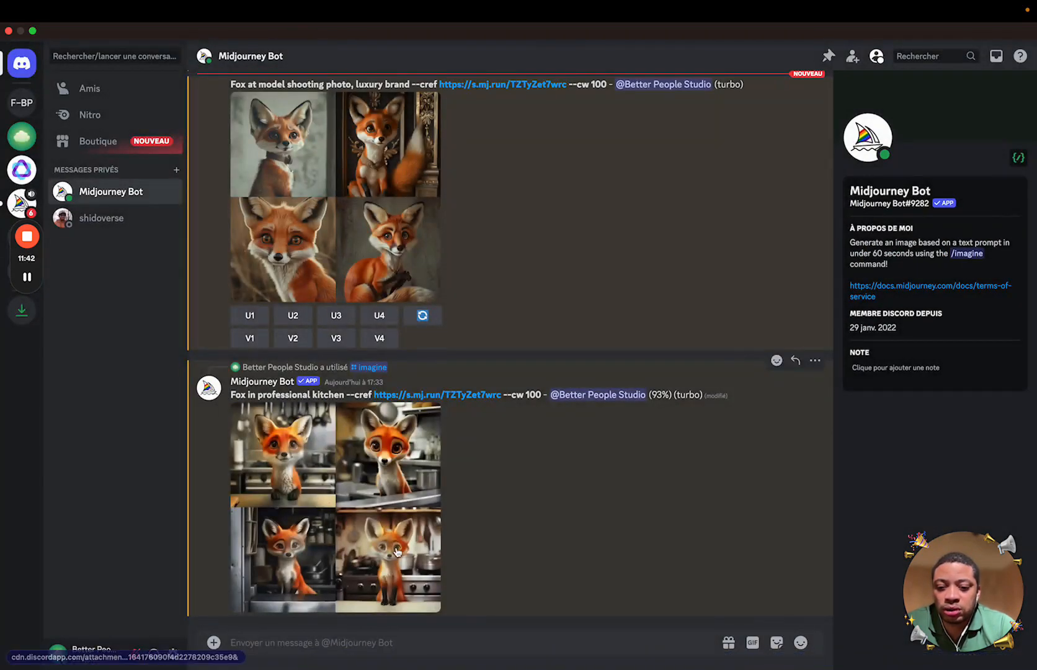
{"action": "left_click", "coordinate": [397, 551]}
{"action": "left_click", "coordinate": [739, 484]}
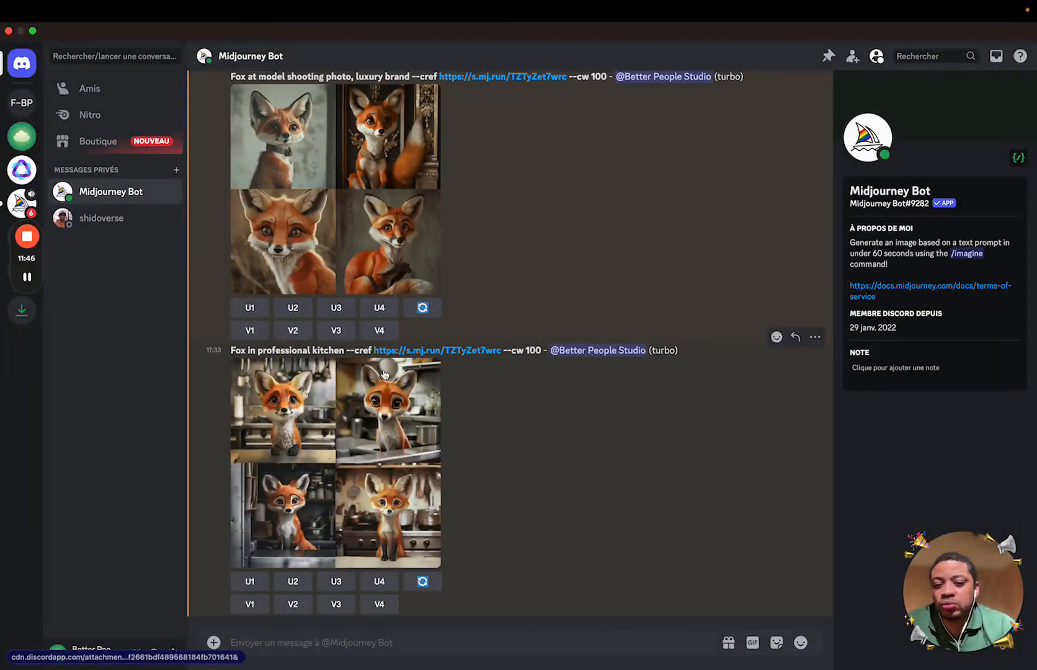
{"action": "scroll", "coordinate": [384, 375], "scroll_direction": "up", "scroll_amount": 3}
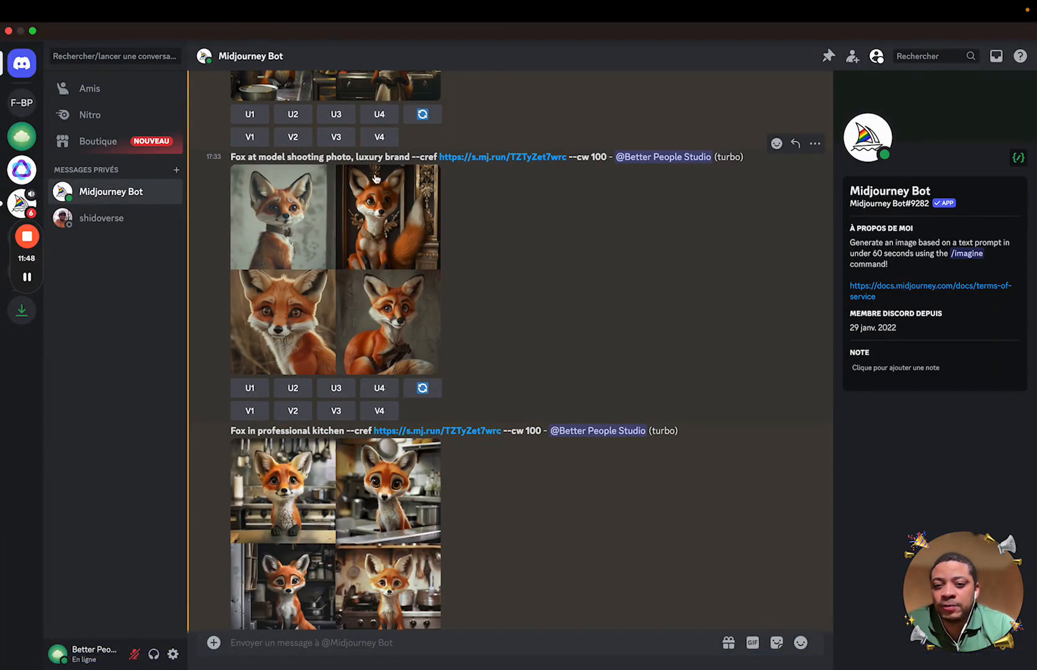
{"action": "left_click", "coordinate": [378, 516]}
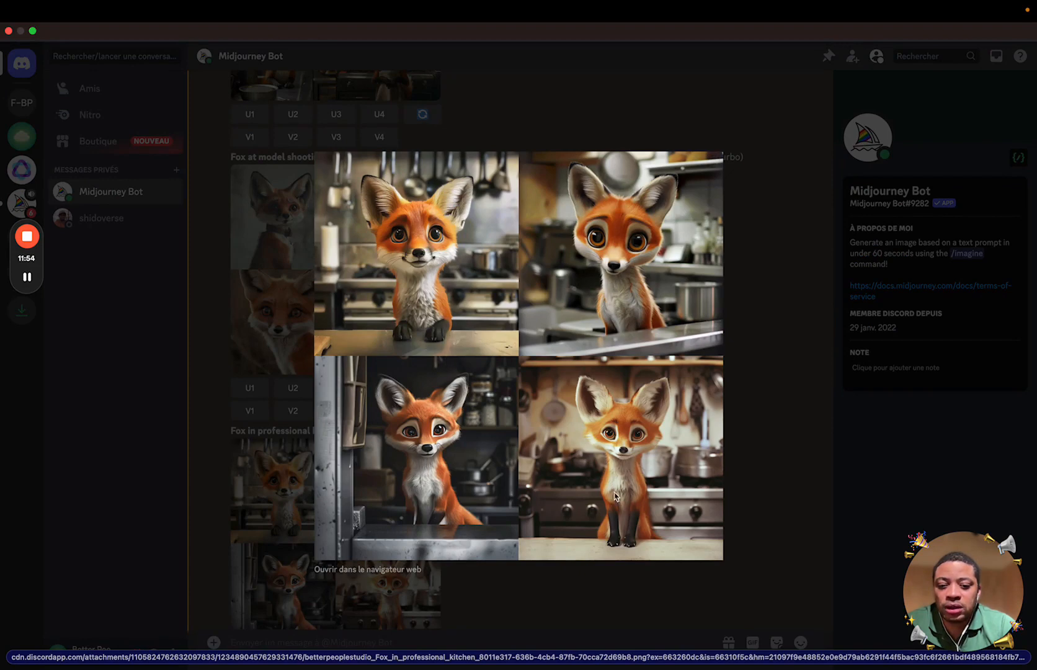
{"action": "left_click", "coordinate": [778, 518]}
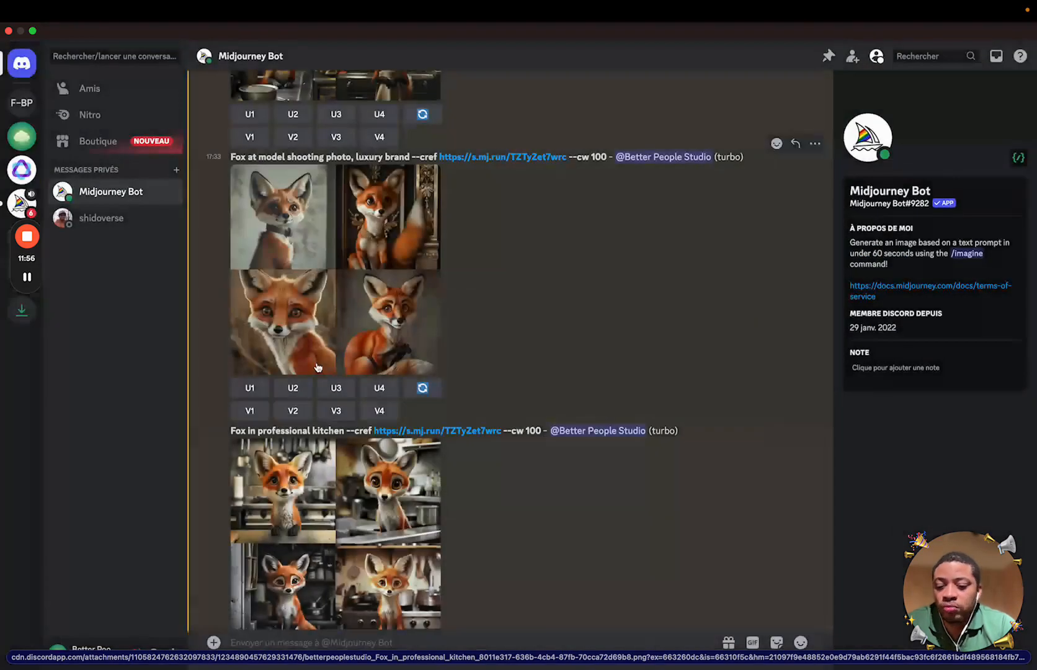
Switch to the slide deck and copy the "Fox performing on theater scenen" prompt with --iw 2, --cref and --cw 100
{"action": "mouse_move", "coordinate": [2, 352]}
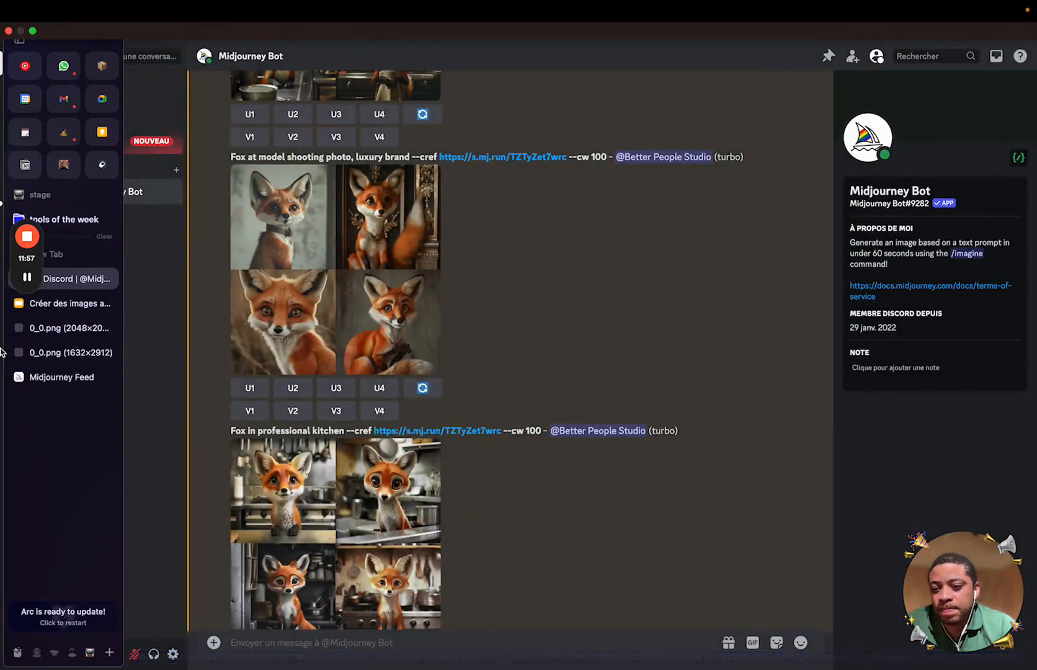
{"action": "left_click", "coordinate": [66, 307]}
{"action": "left_click_drag", "start_coordinate": [876, 455], "coordinate": [642, 392]}
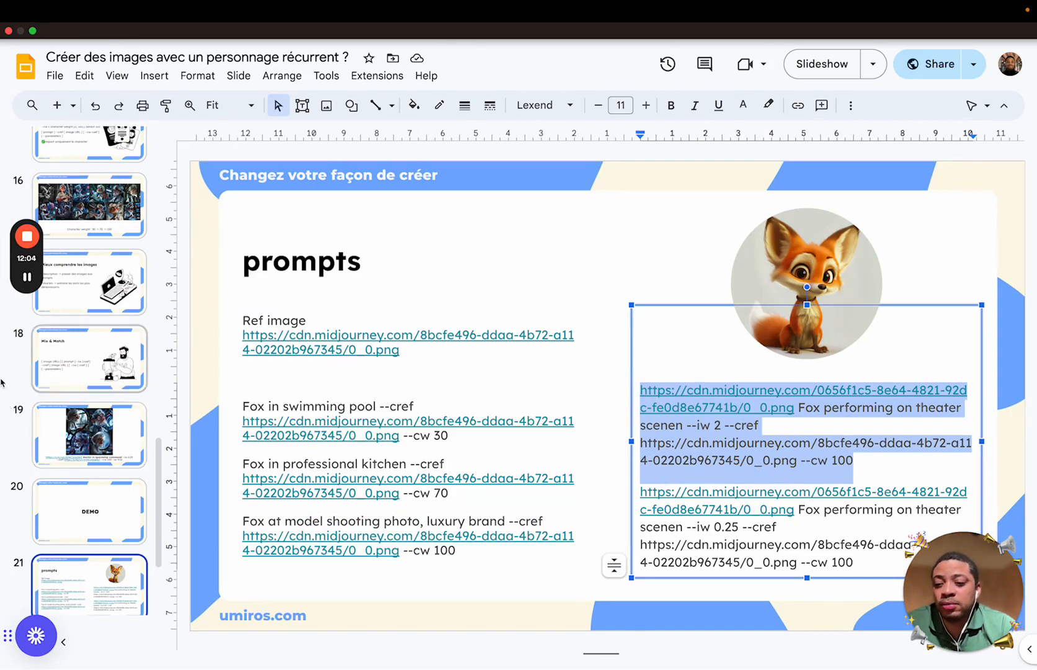
Switch to Discord and generate images with /imagine using the copied theater prompt with --iw 2 and --cw 100
{"action": "mouse_move", "coordinate": [5, 347]}
{"action": "left_click", "coordinate": [77, 279]}
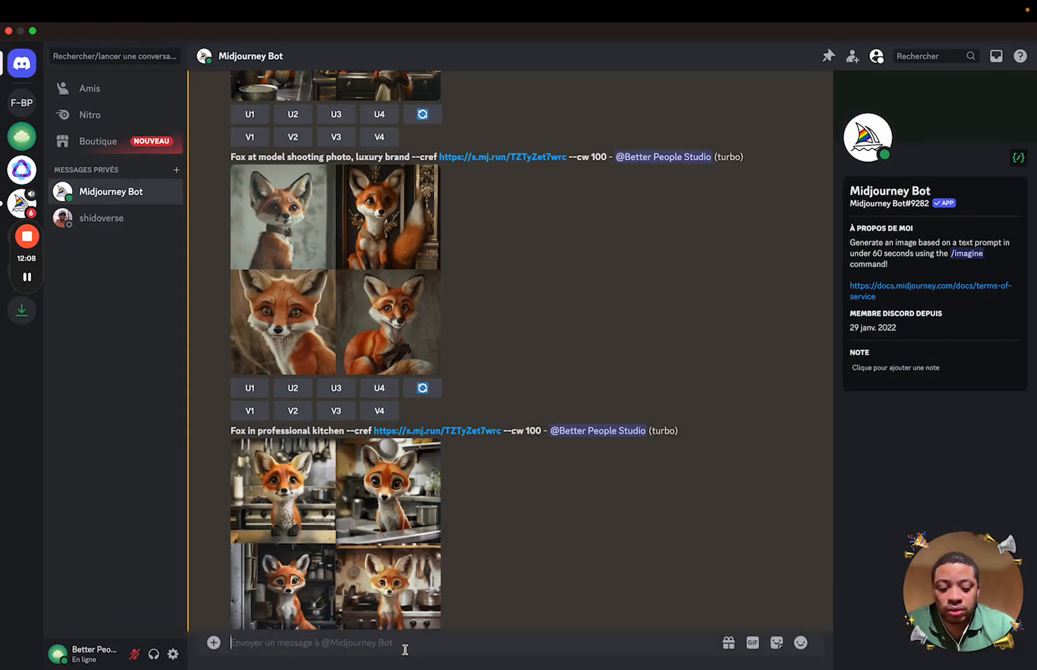
{"action": "type", "text": "/im"}
{"action": "key", "text": "Tab"}
{"action": "key", "text": "super+v"}
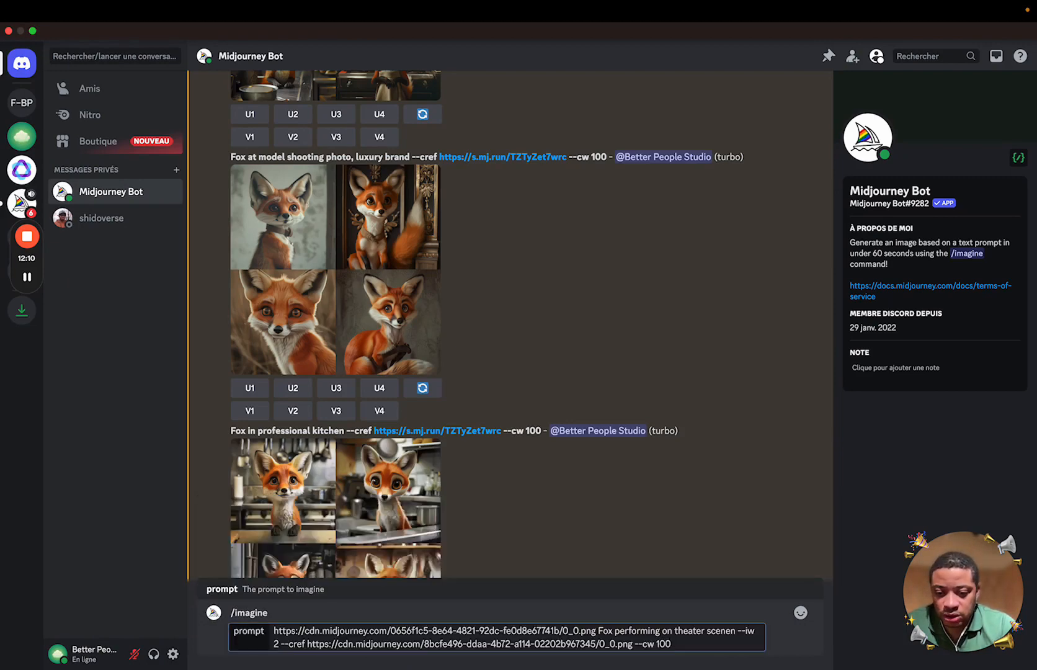
{"action": "key", "text": "Return"}
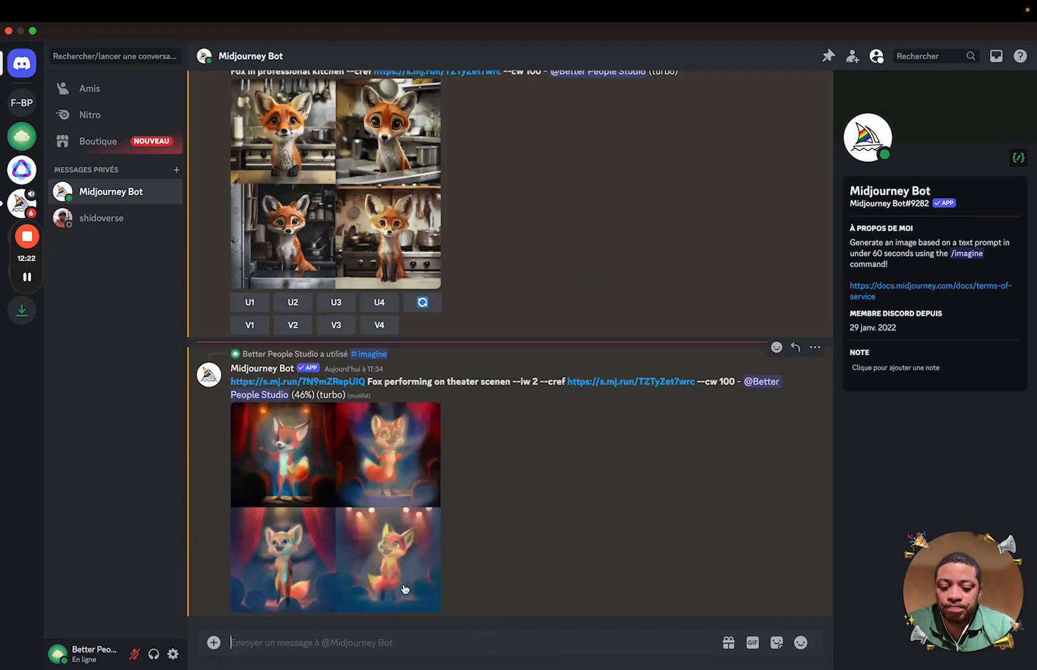
View the theater fox grid enlarged and compare it with the stage performer and fox reference images
{"action": "mouse_move", "coordinate": [5, 335]}
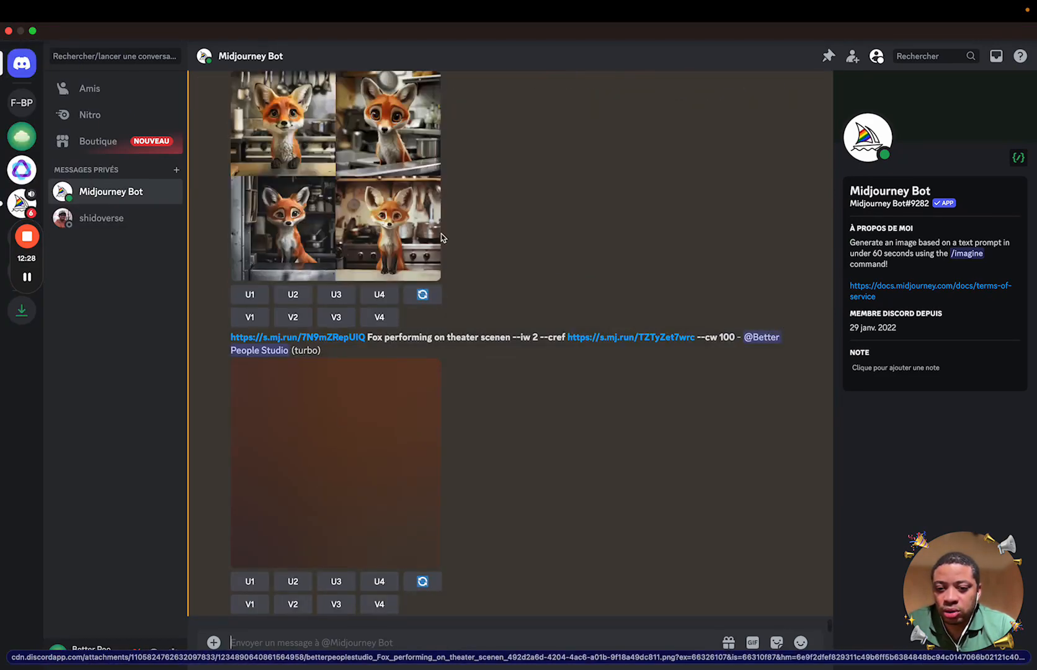
{"action": "left_click", "coordinate": [345, 462]}
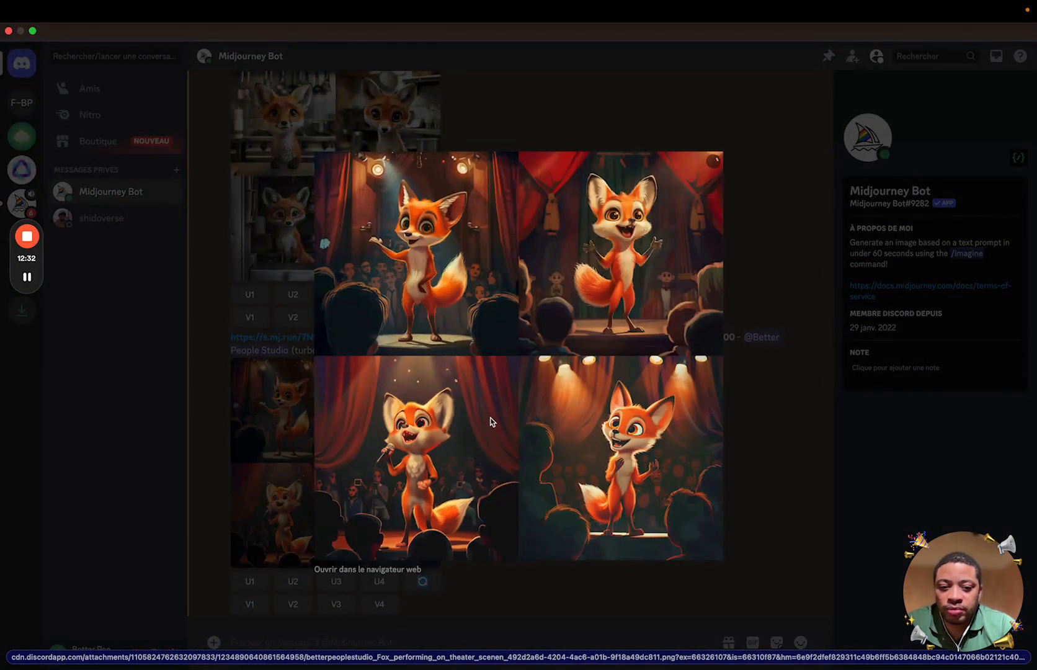
{"action": "mouse_move", "coordinate": [1, 403]}
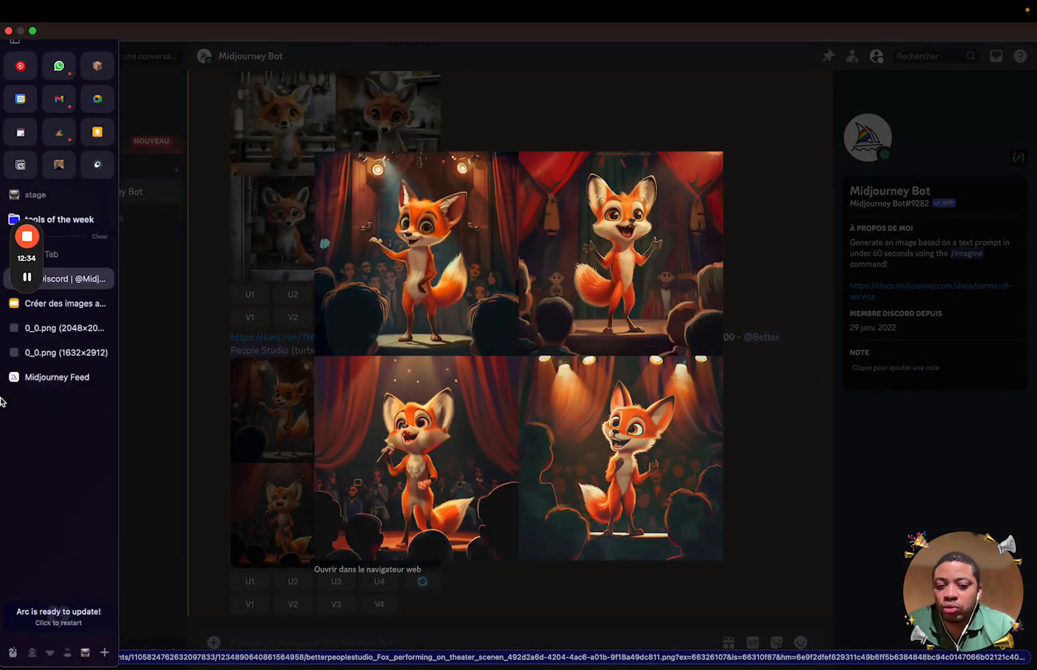
{"action": "left_click", "coordinate": [58, 352]}
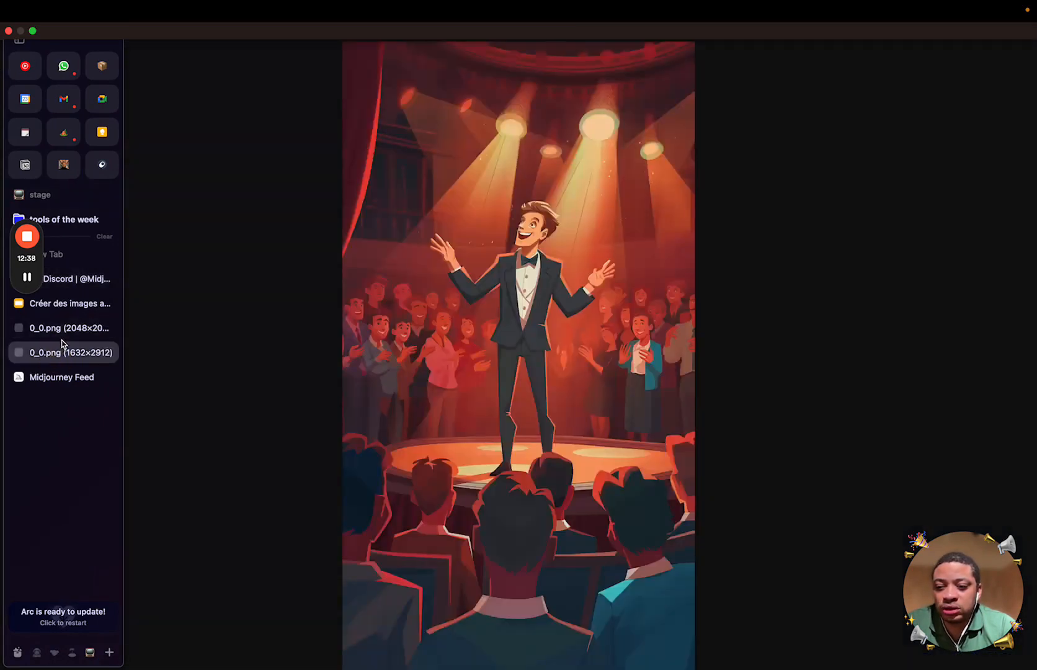
{"action": "left_click", "coordinate": [62, 327]}
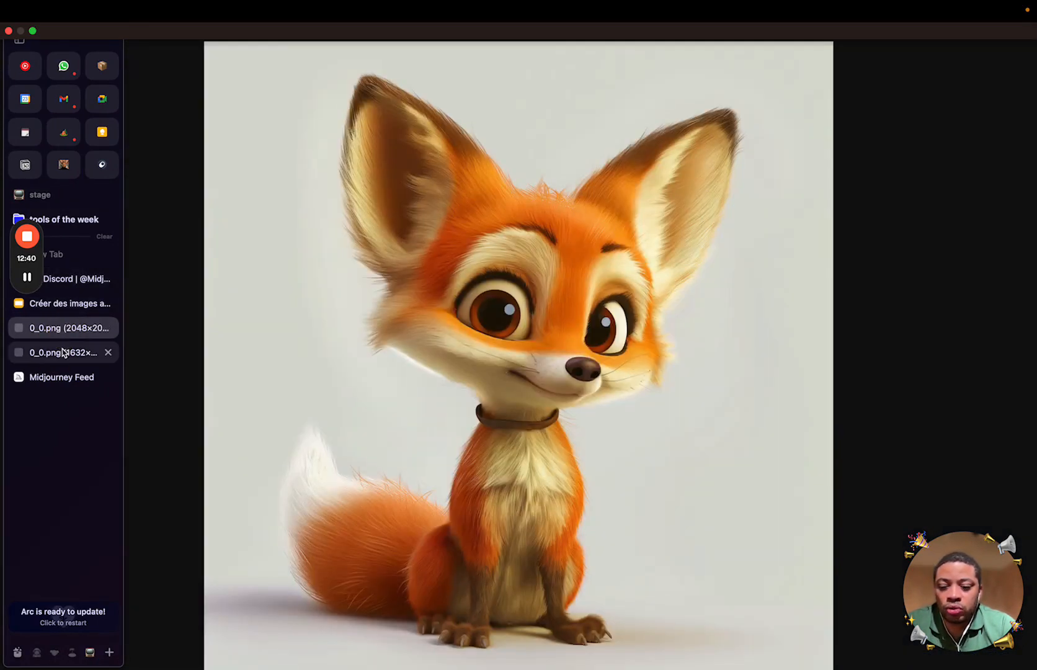
{"action": "left_click", "coordinate": [62, 352]}
Return to the slide deck and copy the "Fox performing on theater scenen" prompt with --iw 0.25 and --cw 100
{"action": "left_click", "coordinate": [58, 303]}
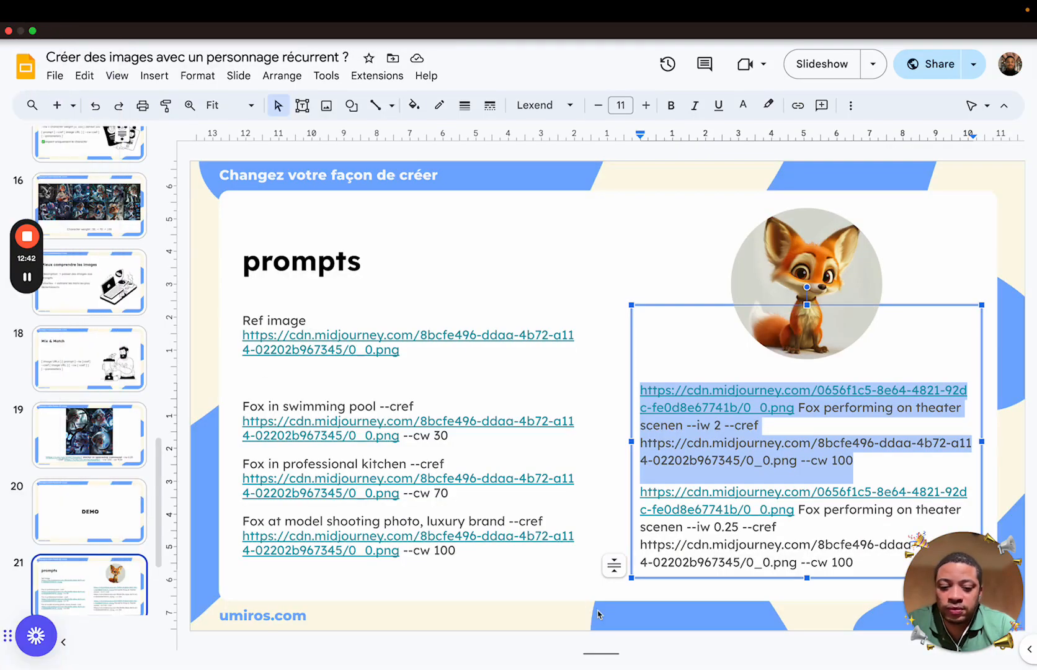
{"action": "left_click", "coordinate": [861, 562]}
{"action": "left_click_drag", "start_coordinate": [862, 562], "coordinate": [616, 496]}
{"action": "key", "text": "ctrl+c"}
Switch to Discord, close the enlarged image, and send the --iw 0.25 prompt as a plain message with "scenen" corrected to "scene"
{"action": "mouse_move", "coordinate": [3, 384]}
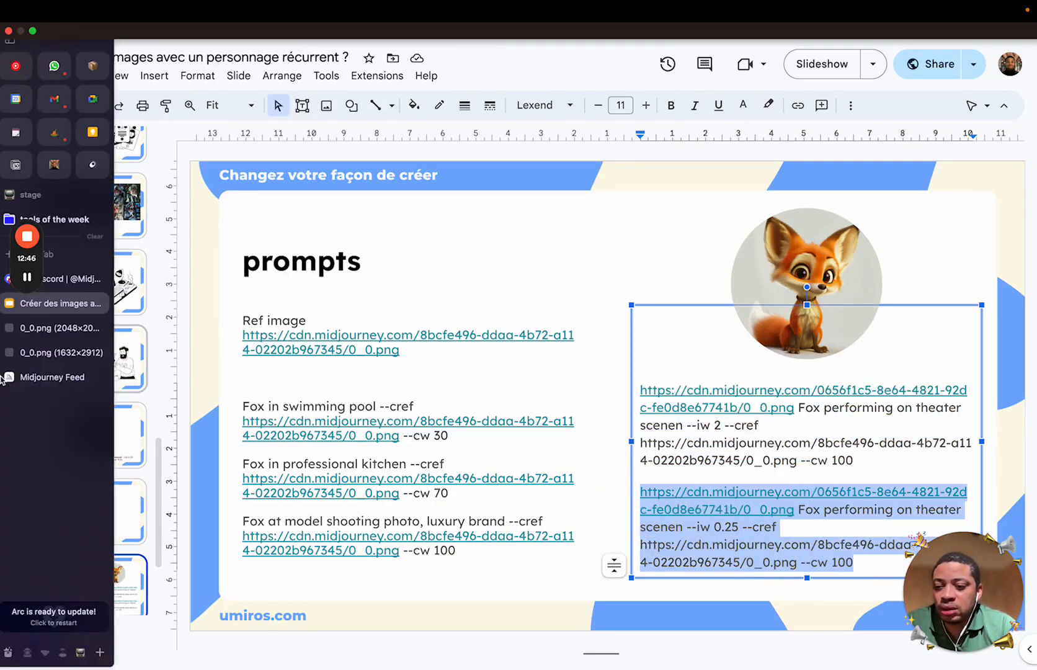
{"action": "left_click", "coordinate": [72, 279]}
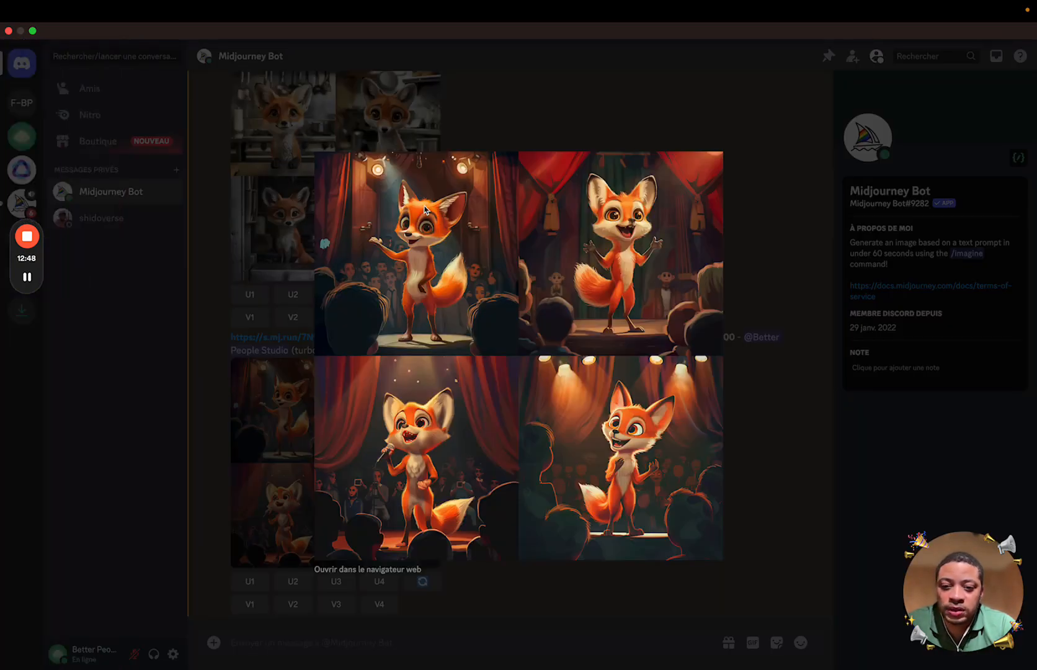
{"action": "left_click", "coordinate": [783, 429]}
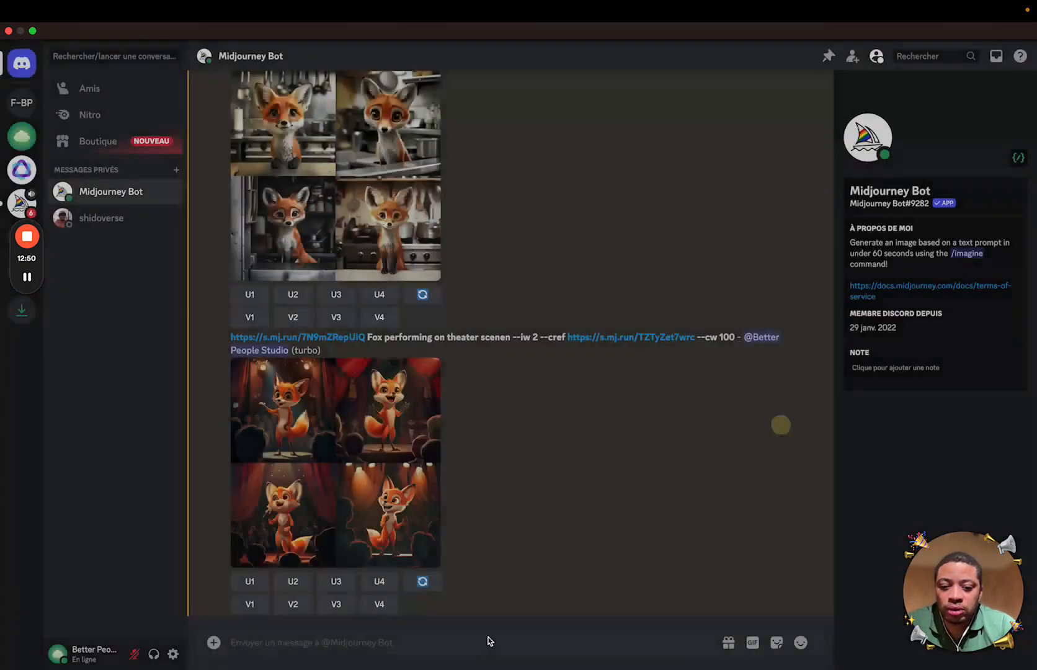
{"action": "key", "text": "ctrl+v"}
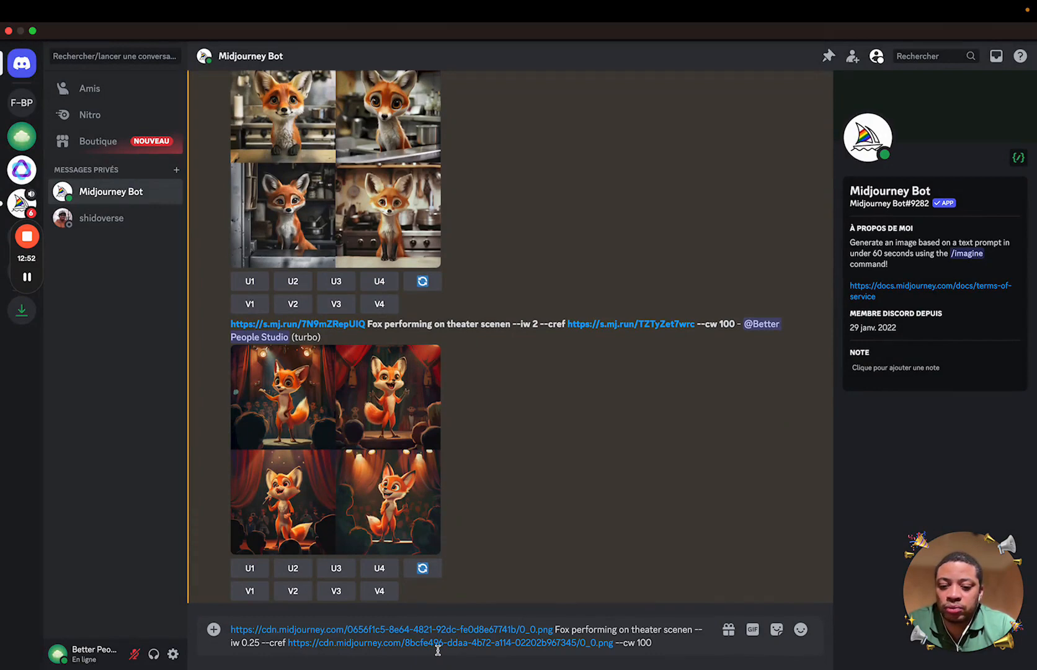
{"action": "left_click", "coordinate": [689, 629]}
{"action": "key", "text": "BackSpace"}
{"action": "key", "text": "Return"}
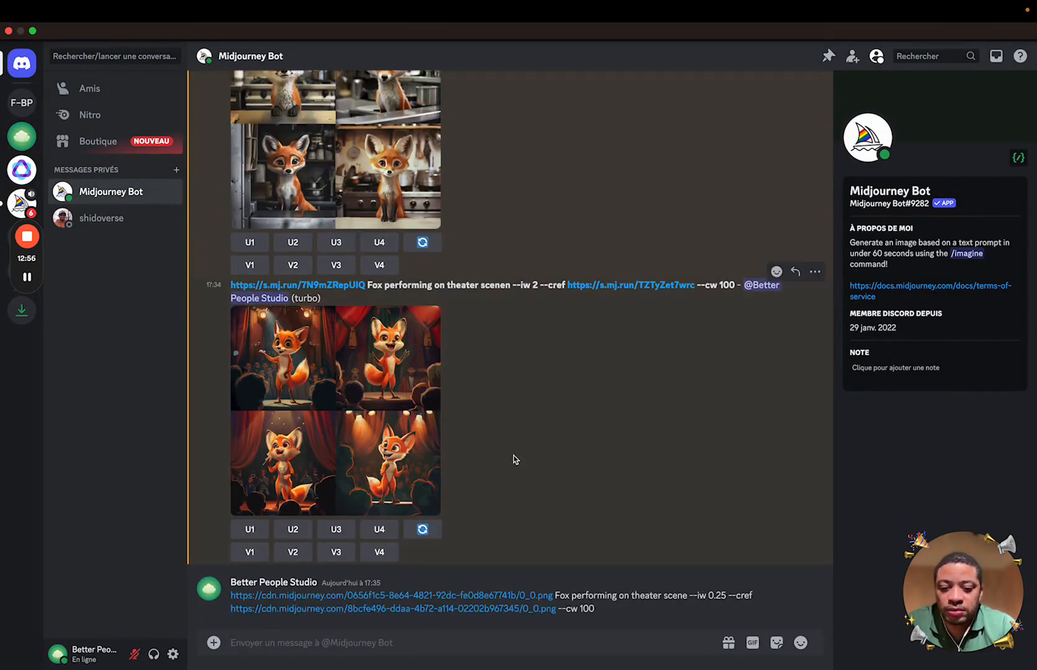
Generate images with the /imagine command using the copied "Fox performing on theater scenen" prompt with --iw 0.25 and --cw 100
{"action": "type", "text": "/im"}
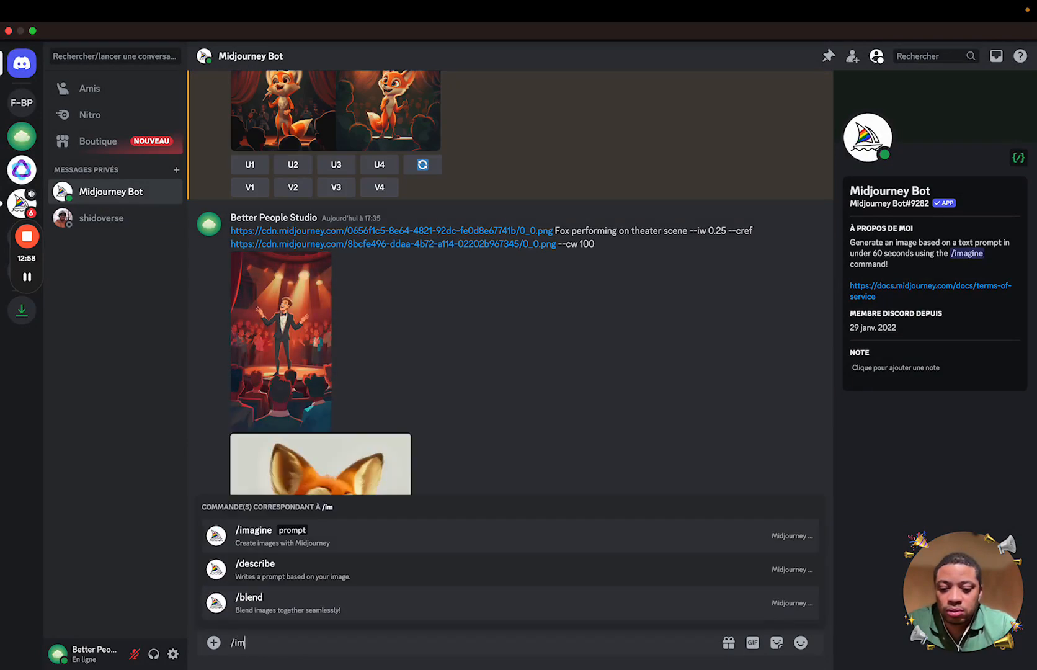
{"action": "key", "text": "Tab"}
{"action": "key", "text": "super+v"}
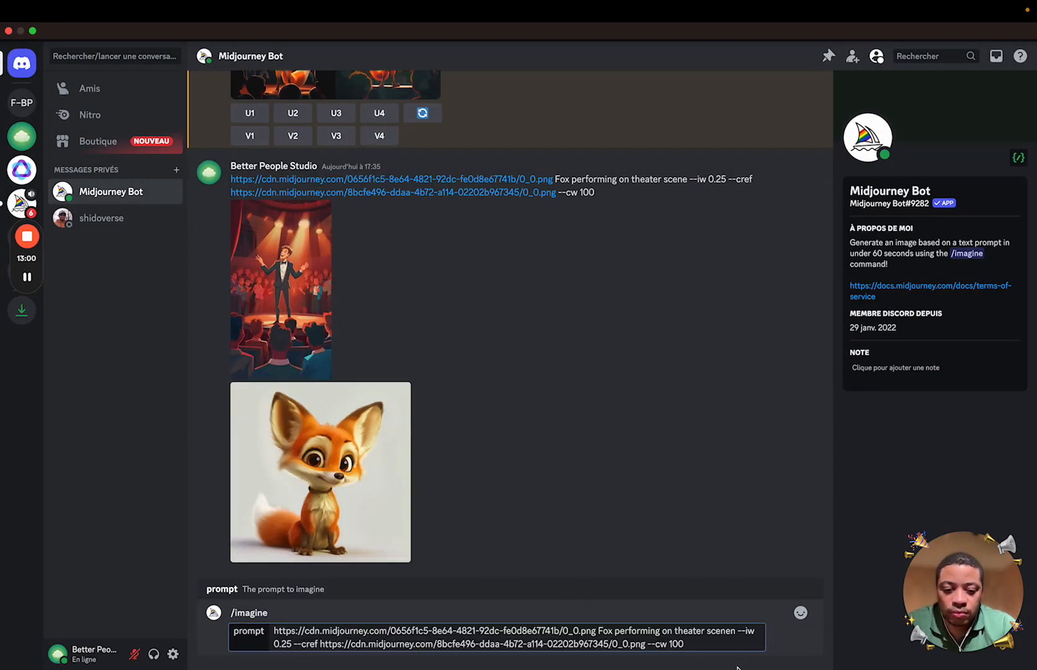
{"action": "key", "text": "Return"}
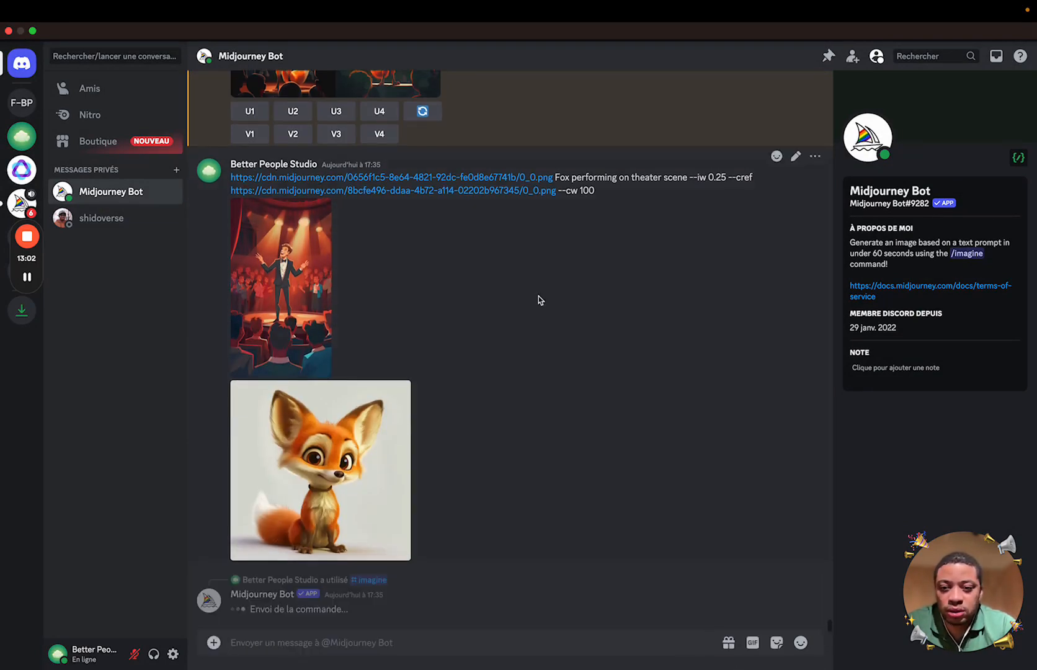
Copy the earlier "Fox performing on theater scenen" prompt with --iw 2 and --cw 100 into a new /imagine command
{"action": "scroll", "coordinate": [569, 194], "scroll_direction": "up", "scroll_amount": 5}
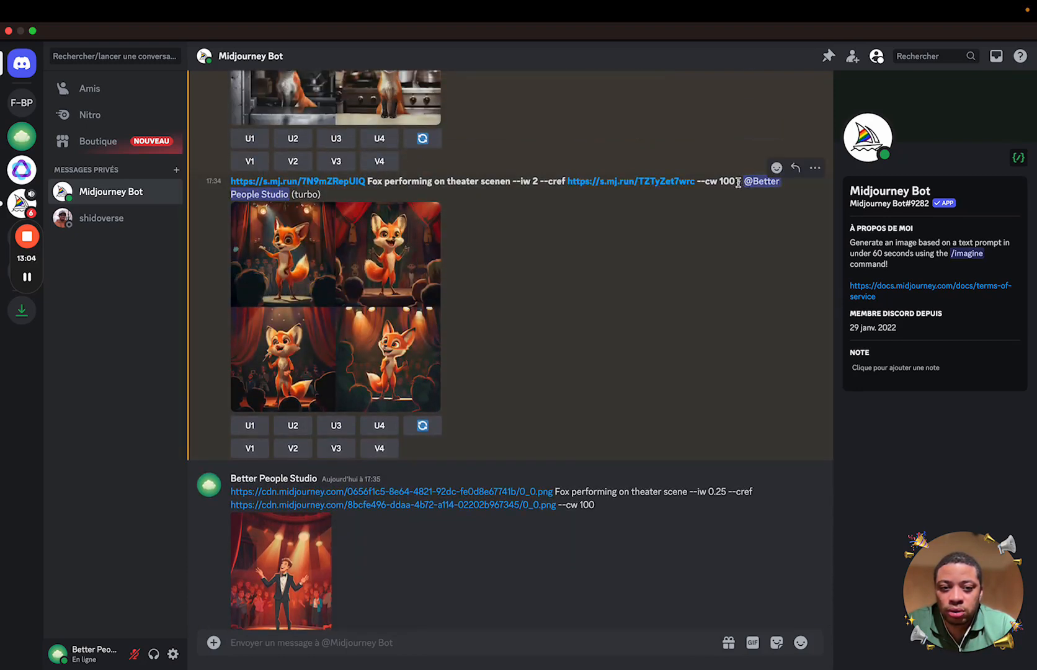
{"action": "left_click", "coordinate": [733, 180]}
{"action": "left_click_drag", "start_coordinate": [733, 180], "coordinate": [232, 181]}
{"action": "key", "text": "ctrl+c"}
{"action": "left_click", "coordinate": [274, 642]}
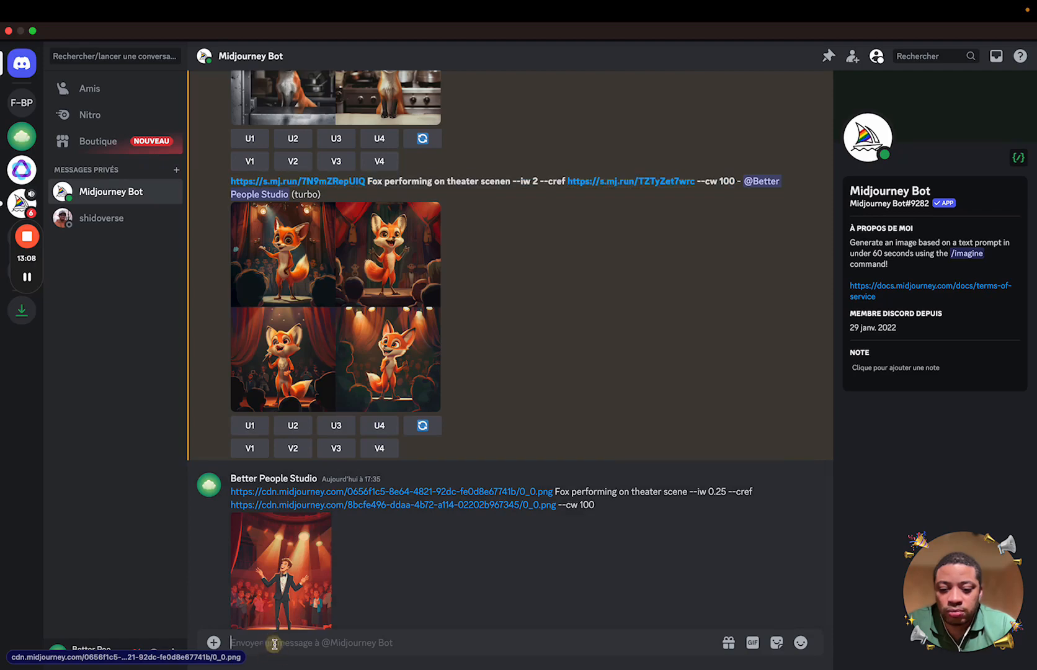
{"action": "type", "text": "/im"}
{"action": "key", "text": "Tab"}
{"action": "key", "text": "ctrl+v"}
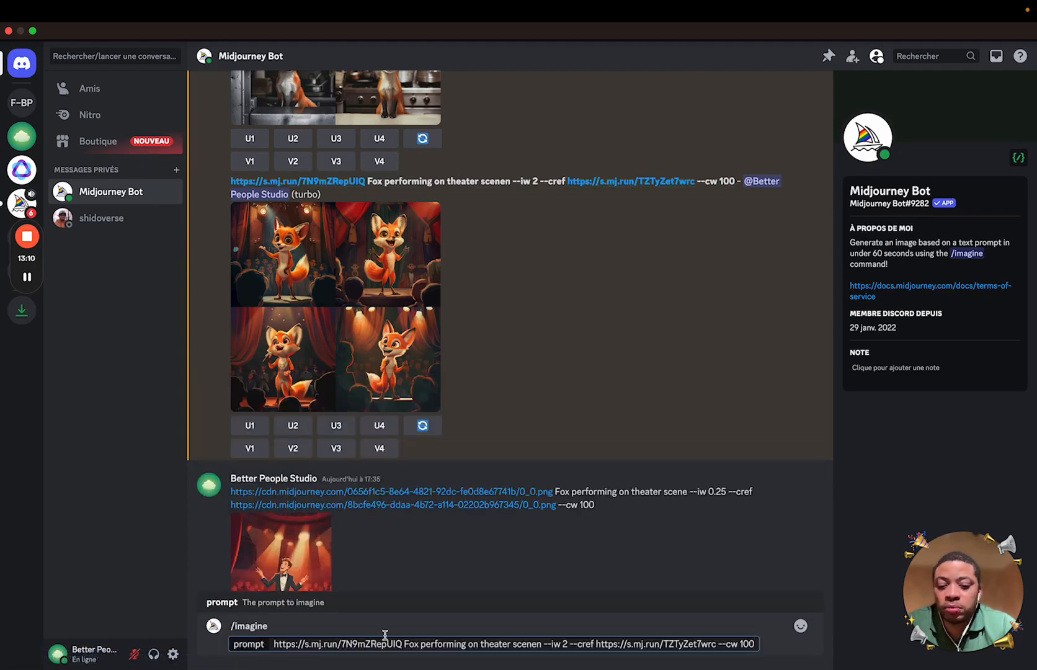
Correct "scenen" to "scene" in the prompt, set the image weight to --iw 3, and submit it
{"action": "left_click", "coordinate": [542, 645]}
{"action": "key", "text": "BackSpace"}
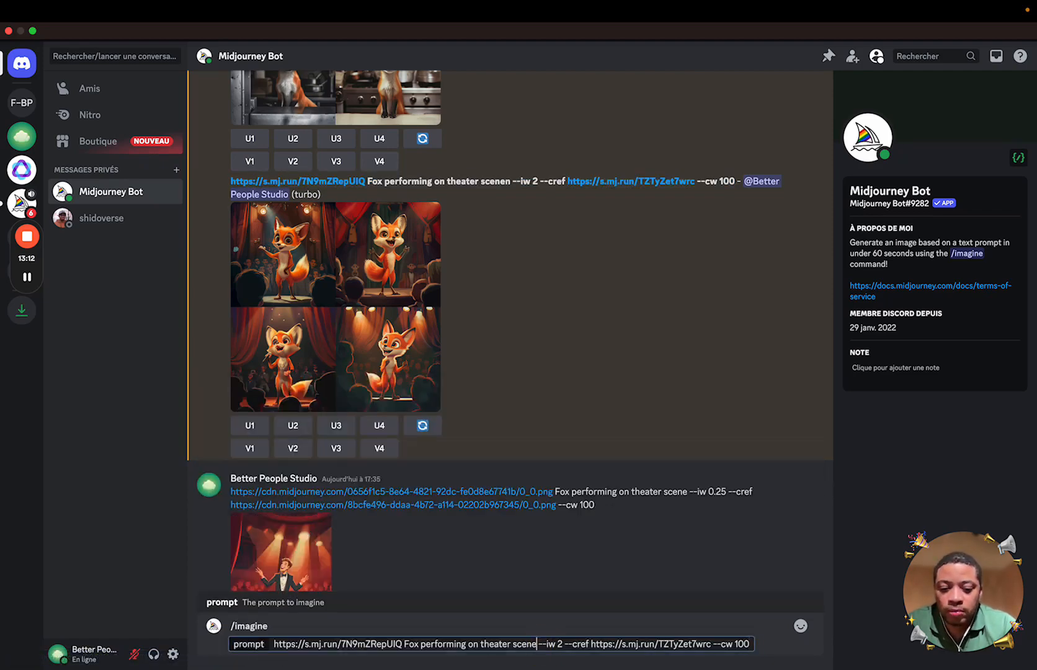
{"action": "key", "text": "BackSpace"}
{"action": "type", "text": "3"}
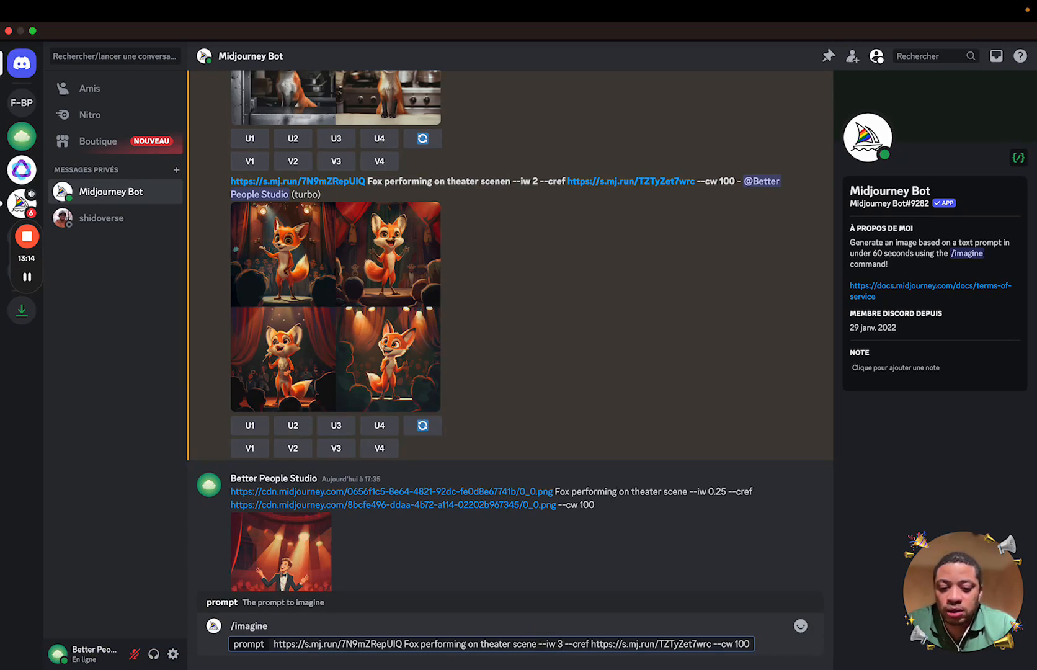
{"action": "key", "text": "Return"}
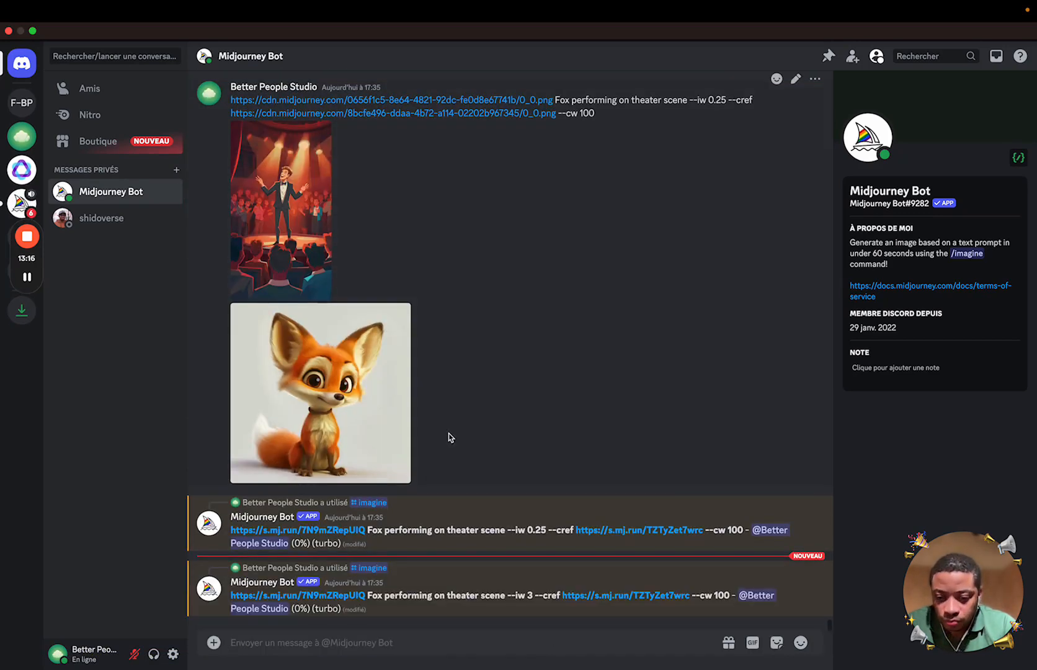
View the --iw 0.25 and --iw 3 theater fox grids enlarged one after the other to compare them, and close each
{"action": "scroll", "coordinate": [448, 436], "scroll_direction": "up", "scroll_amount": 10}
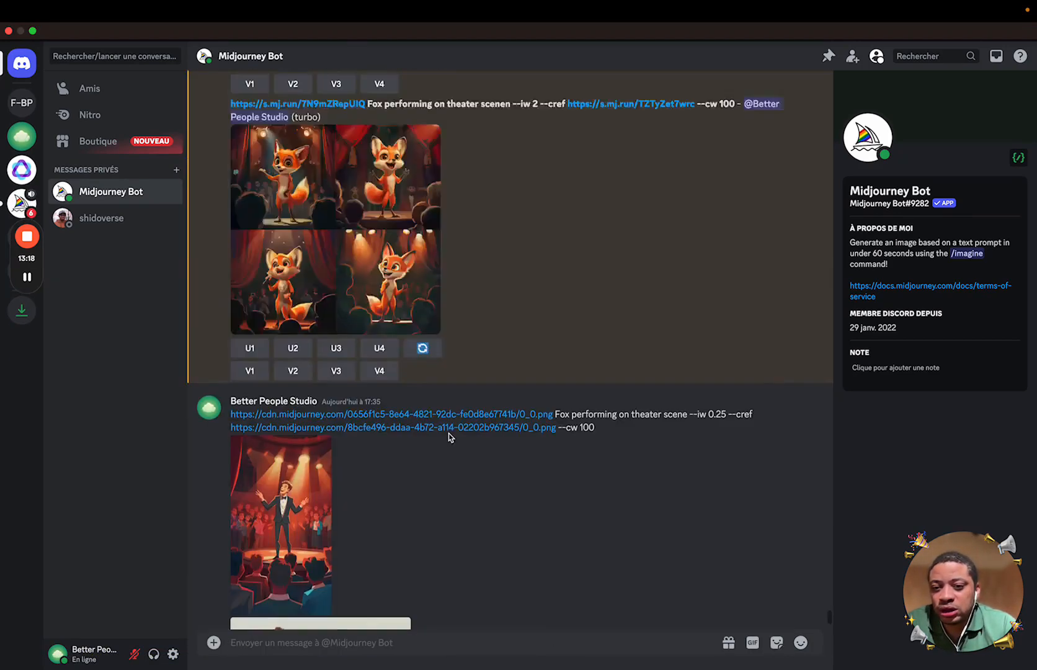
{"action": "scroll", "coordinate": [449, 436], "scroll_direction": "down", "scroll_amount": 10}
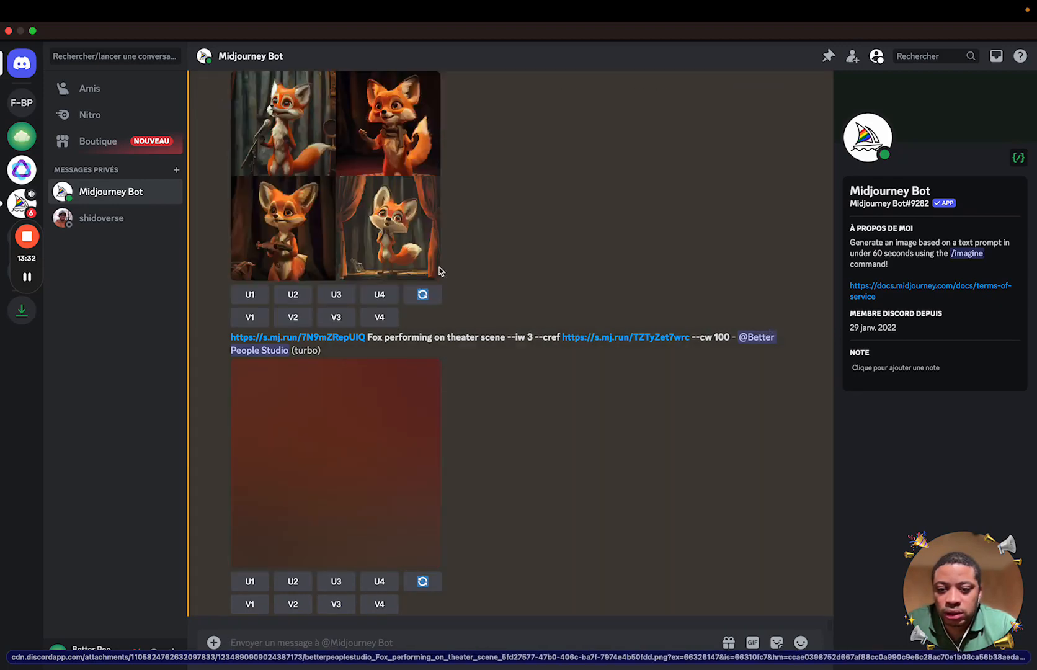
{"action": "scroll", "coordinate": [439, 271], "scroll_direction": "up", "scroll_amount": 2}
{"action": "left_click", "coordinate": [434, 268]}
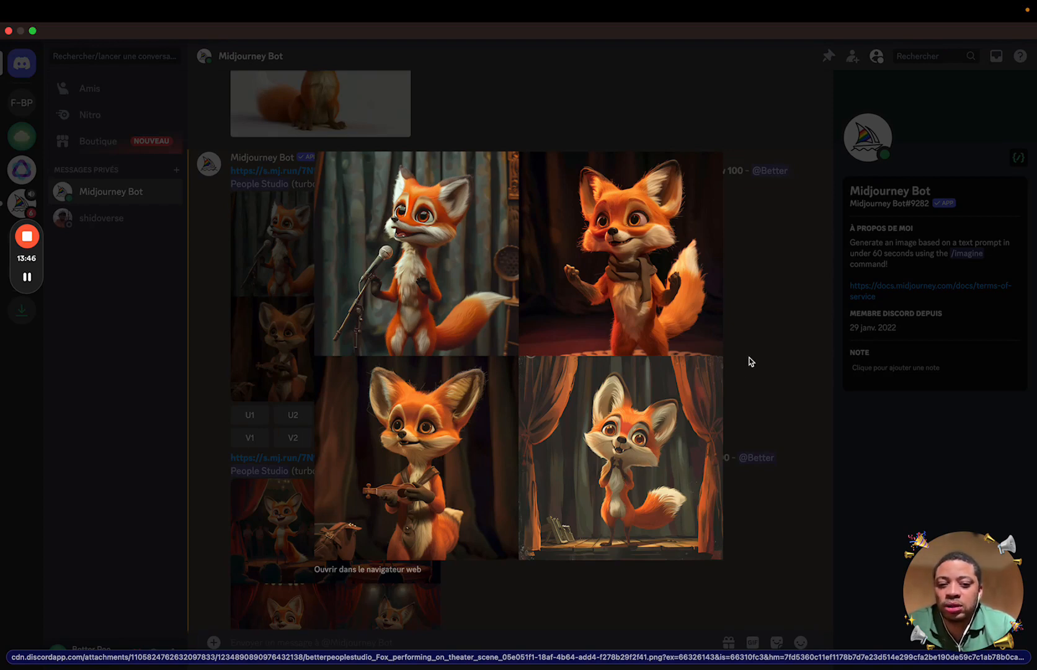
{"action": "left_click", "coordinate": [773, 352]}
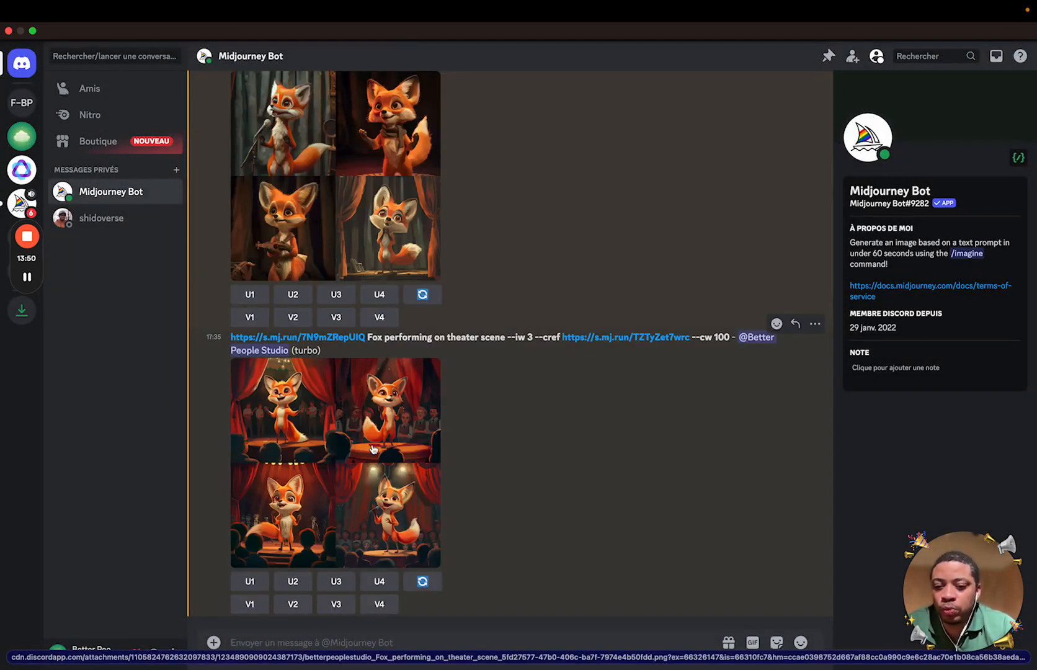
{"action": "left_click", "coordinate": [373, 449]}
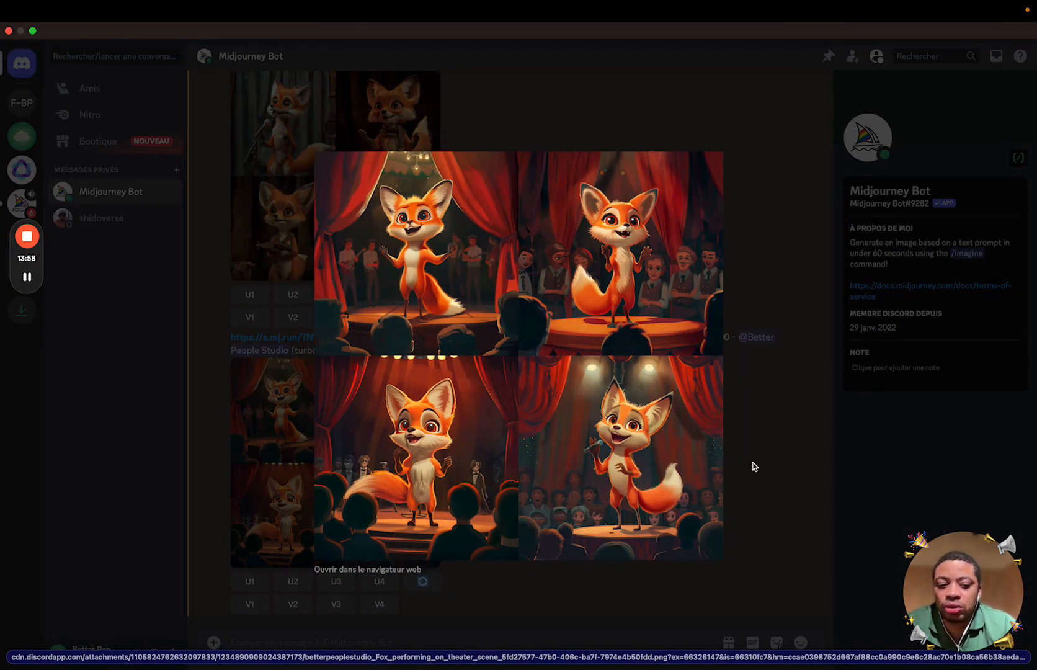
{"action": "left_click", "coordinate": [786, 460]}
Switch to the Google Slides deck, start the slideshow from the prompts slide, and advance to the closing "merci" slide
{"action": "mouse_move", "coordinate": [4, 381]}
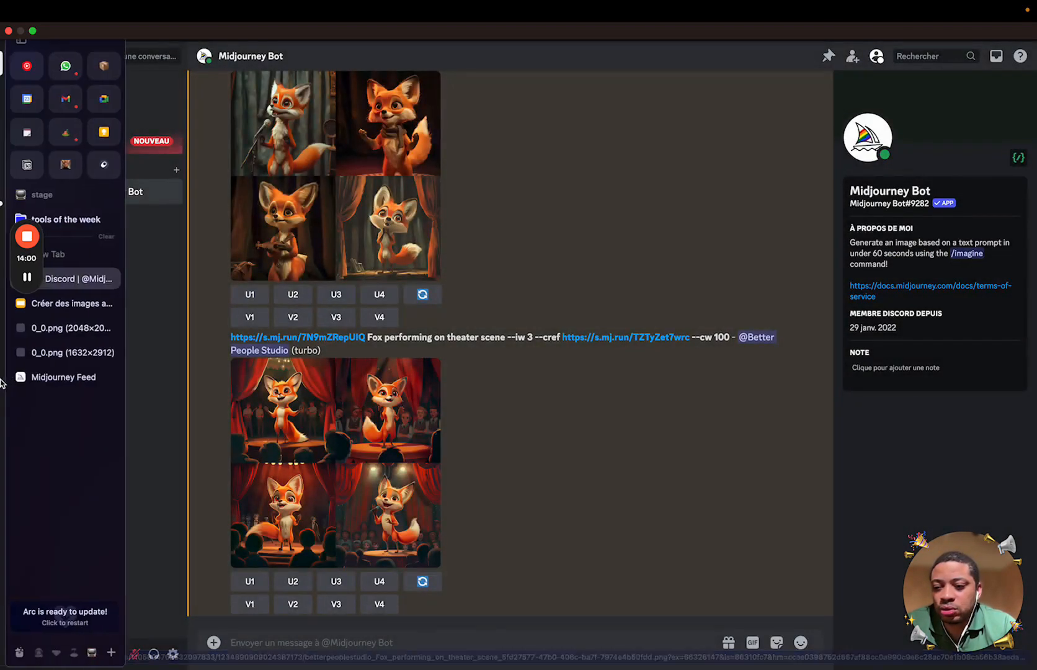
{"action": "left_click", "coordinate": [74, 303]}
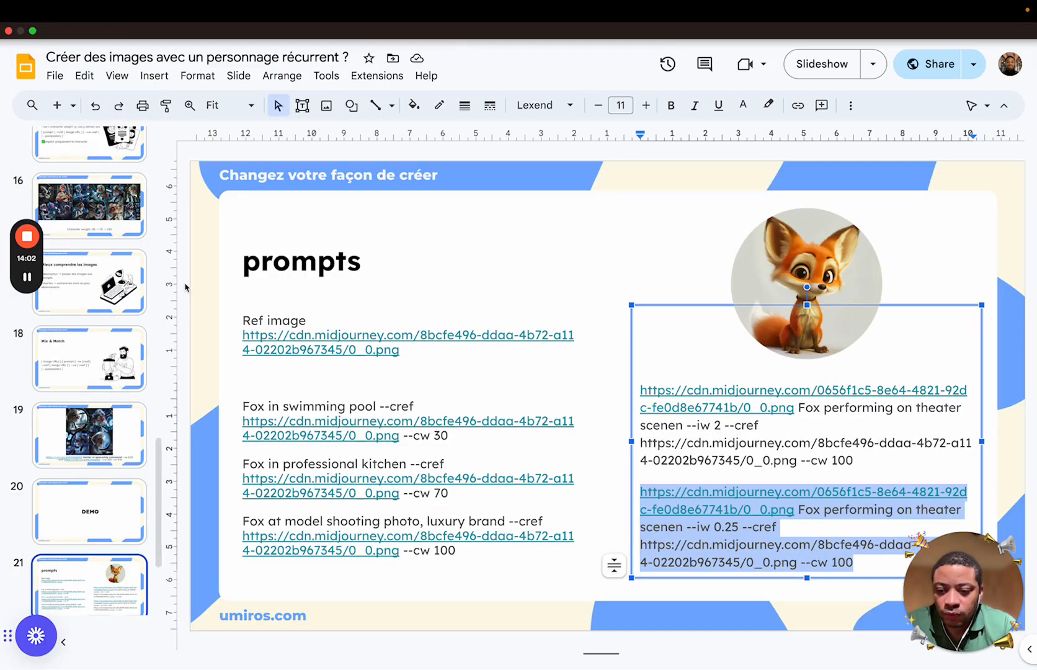
{"action": "left_click", "coordinate": [834, 63]}
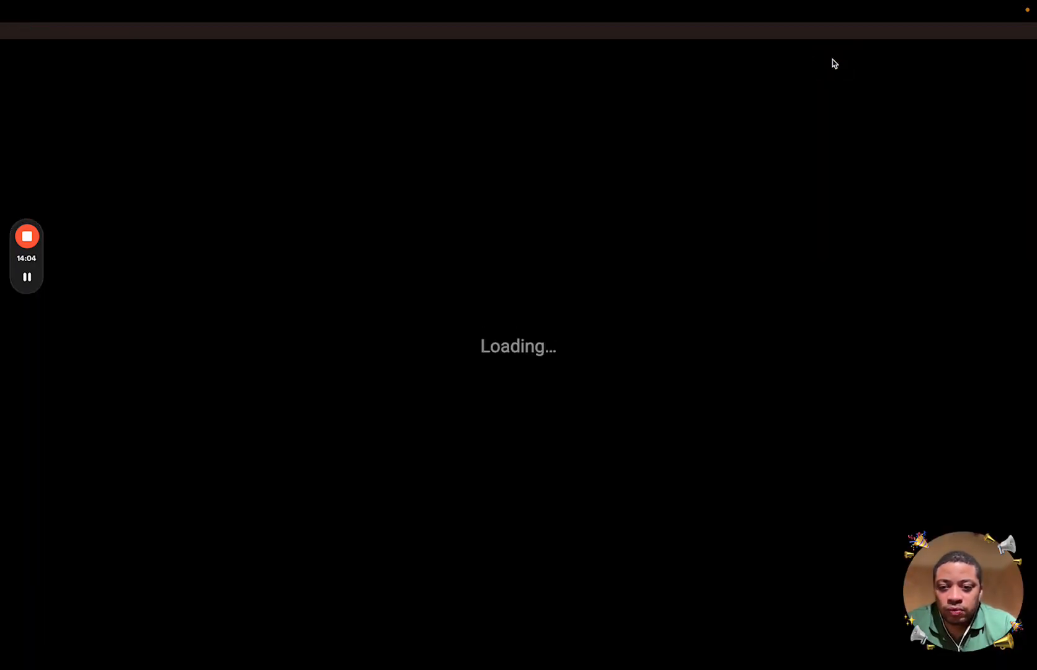
{"action": "key", "text": "Right"}
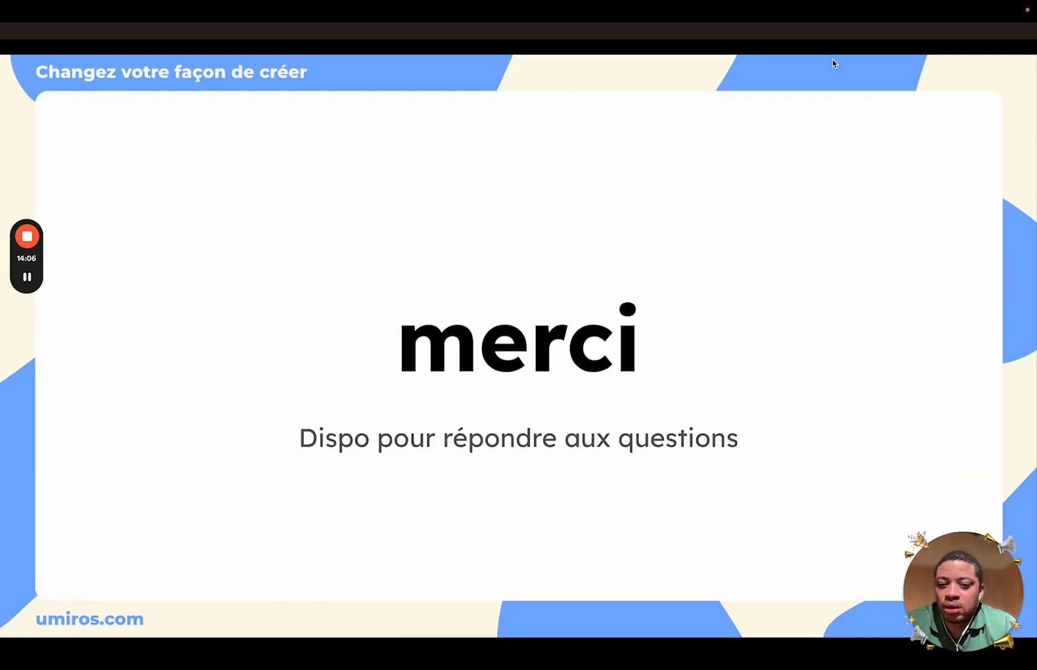